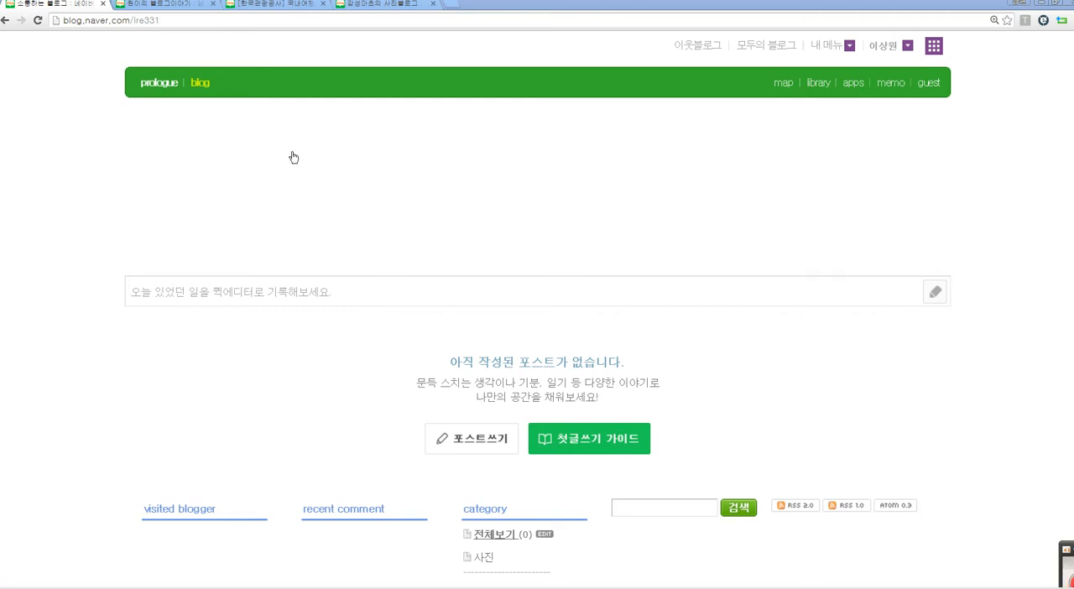
Step: Examine the full-width header of the example blog with the NAVER BLOG & BLOG banner
click(184, 7)
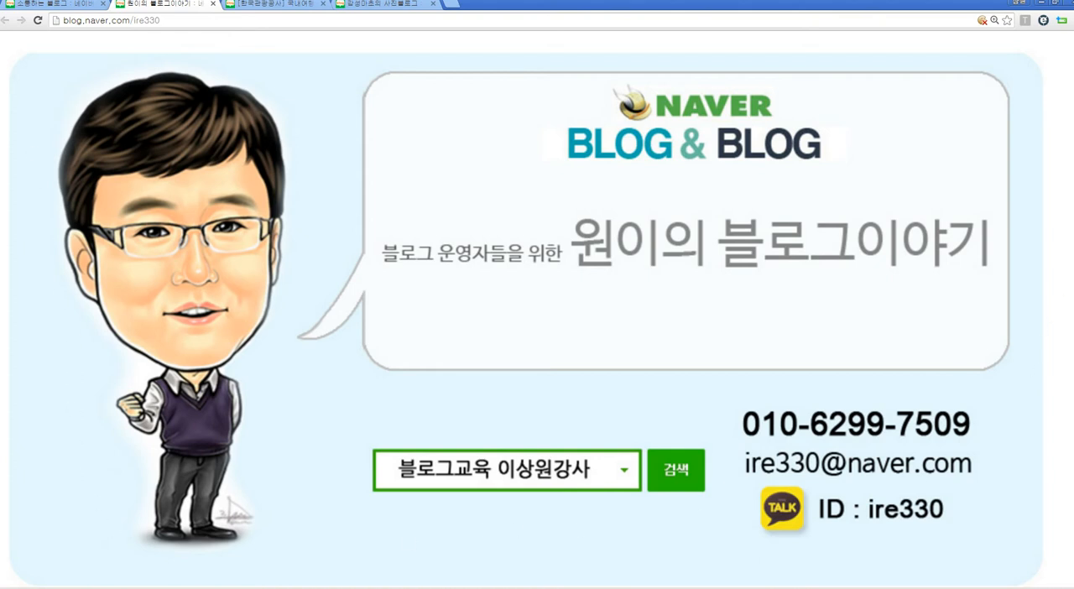
scroll(537, 311, up, 1)
scroll(538, 310, down, 1)
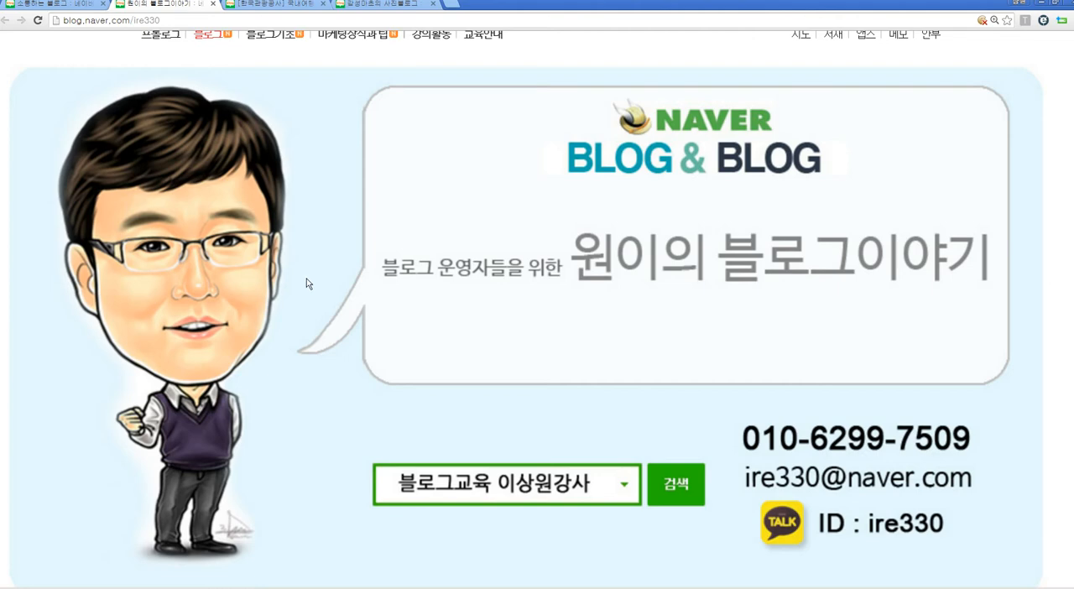
Step: Examine the Korea Tourism Organization (한국관광공사) blog's full-width header, circular shortcut images, social links and post list
click(277, 6)
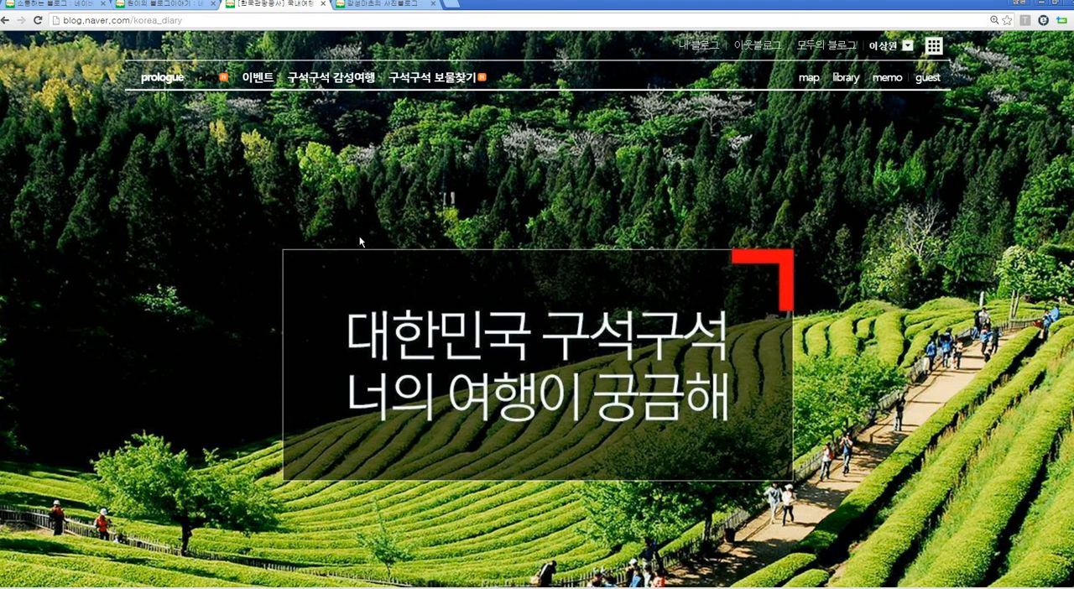
scroll(360, 237, down, 3)
scroll(359, 236, up, 3)
scroll(213, 277, down, 3)
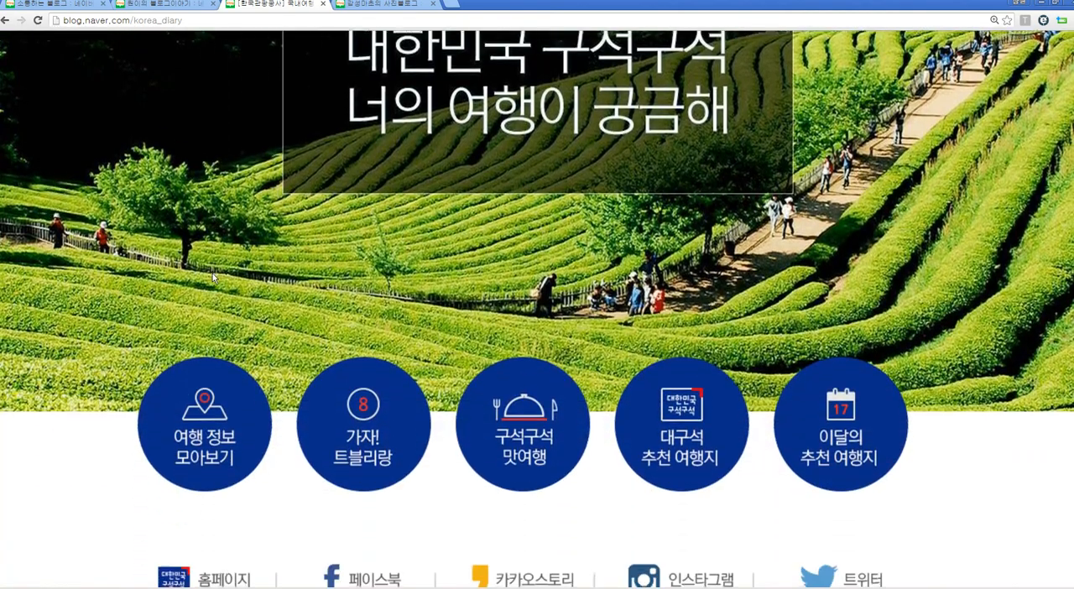
scroll(212, 277, down, 8)
scroll(212, 277, up, 4)
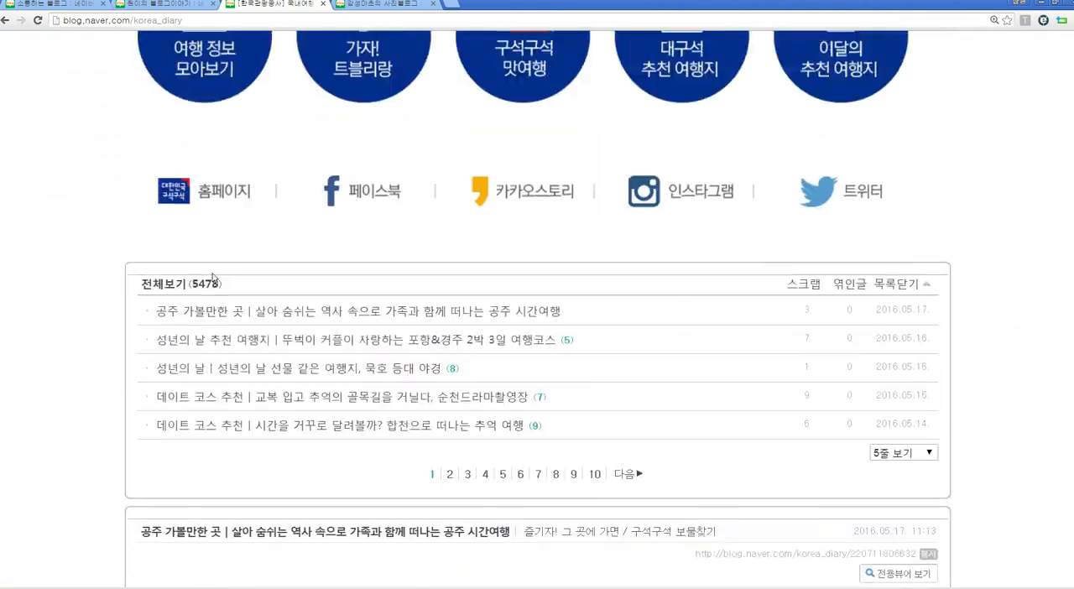
scroll(212, 278, up, 7)
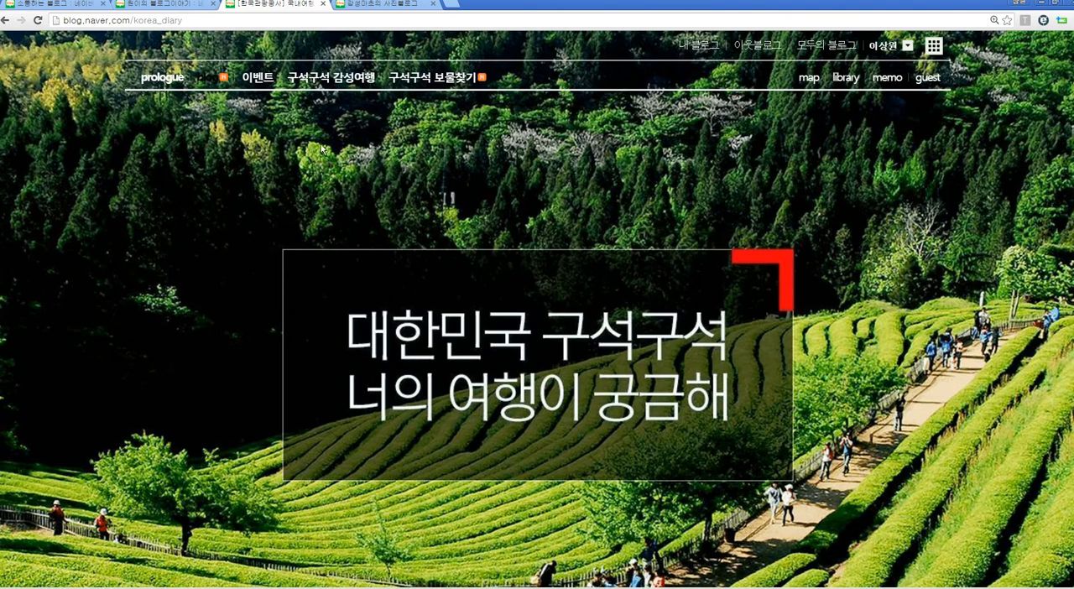
Step: Examine the 감성마초의 사진블로그 homepage design, from its large logo header to its row of photo thumbnails
click(379, 7)
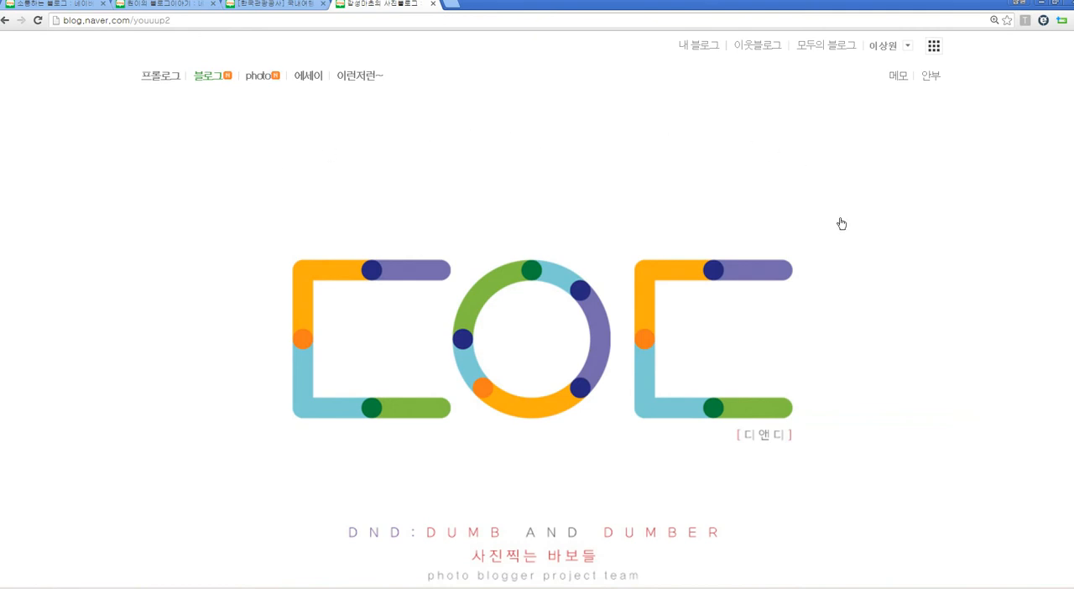
scroll(789, 91, down, 1)
scroll(457, 75, up, 1)
scroll(486, 178, down, 3)
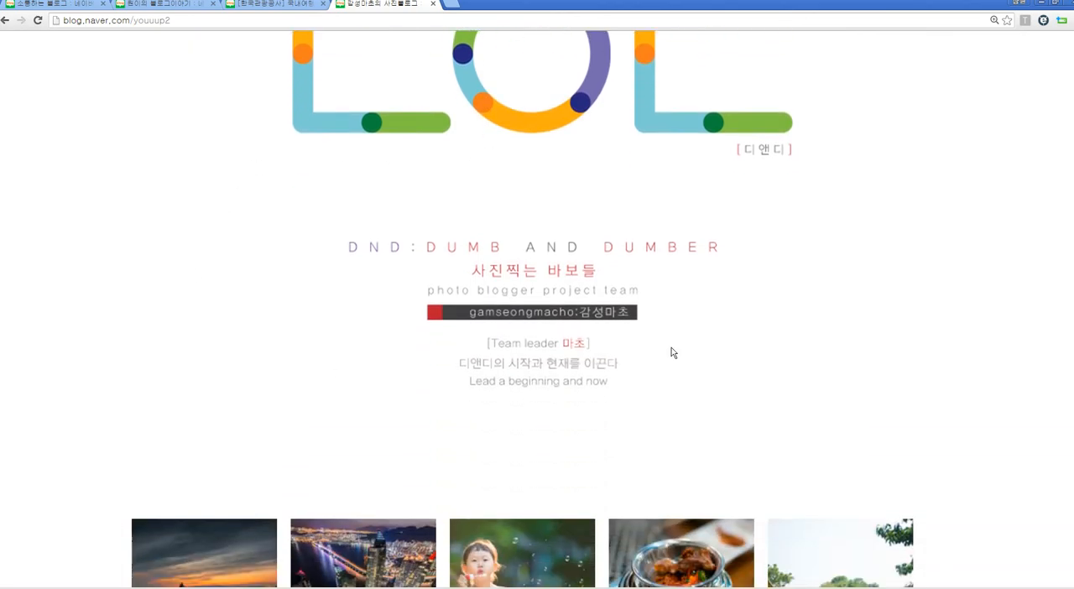
scroll(672, 351, down, 4)
scroll(672, 351, up, 2)
scroll(671, 351, up, 5)
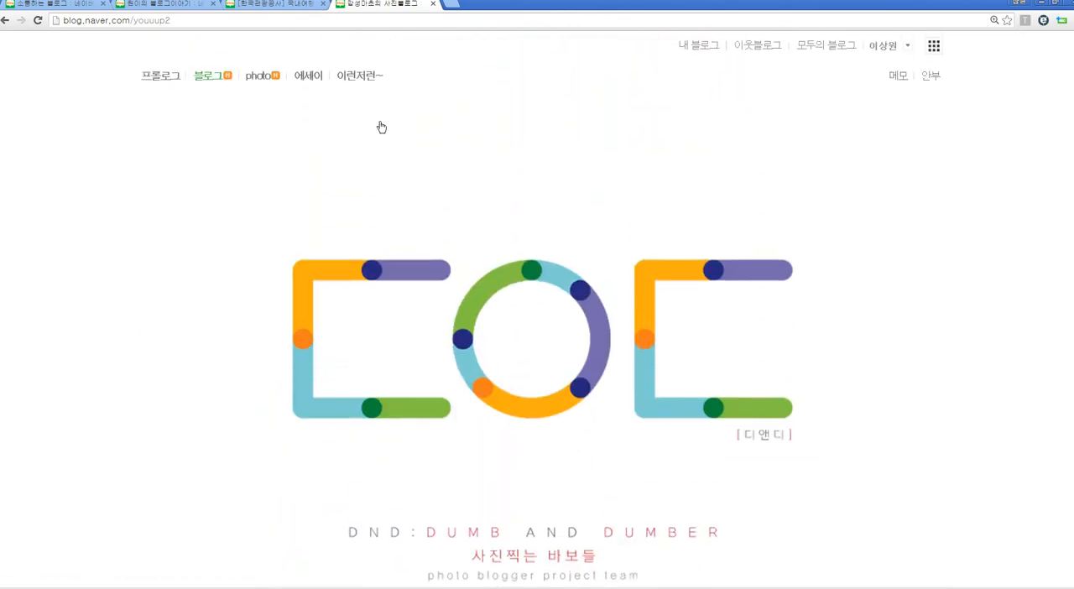
Step: Return to the own blog (ire331) and open its layout and widget settings (레이아웃·위젯 설정) in the blog administration
click(176, 6)
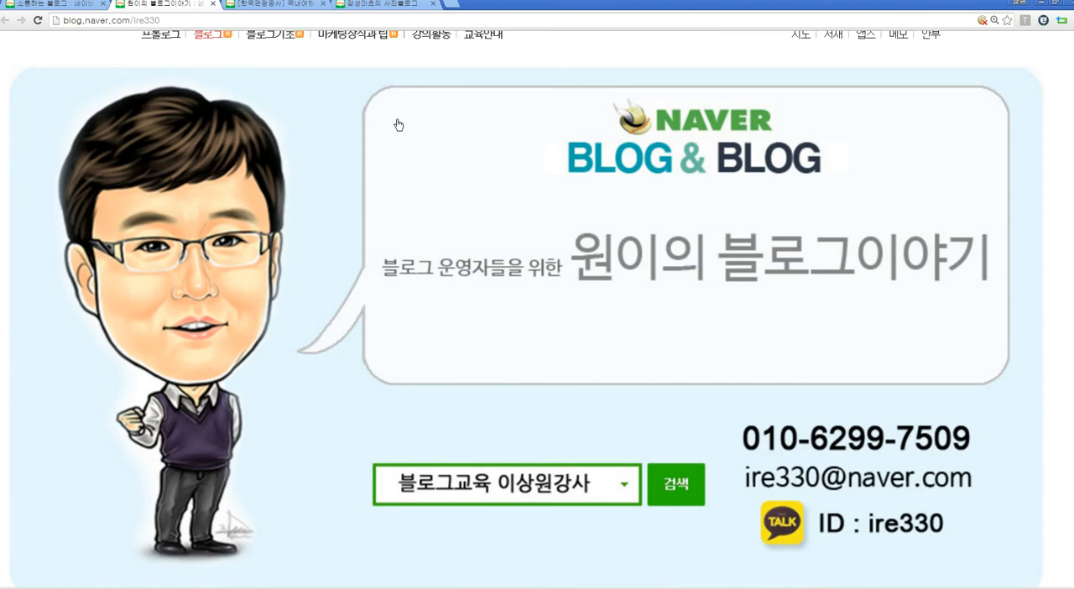
click(85, 7)
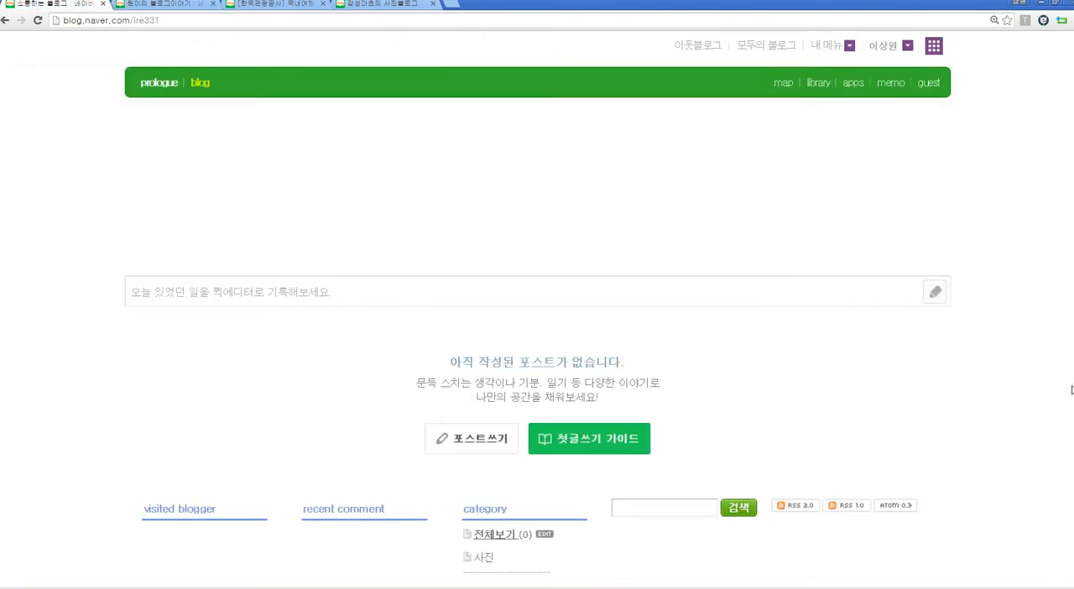
click(849, 45)
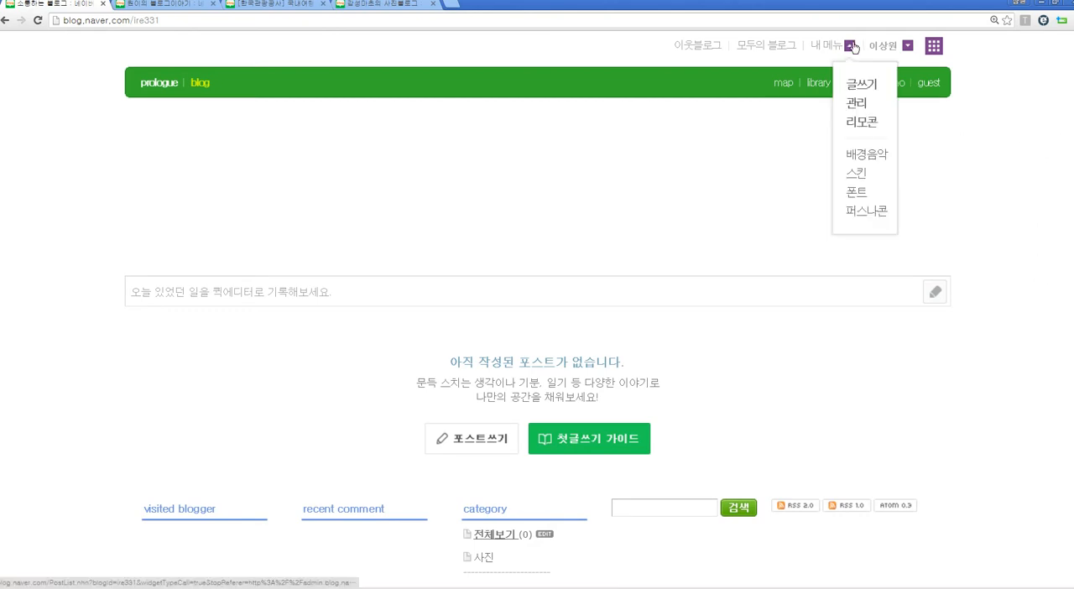
click(856, 105)
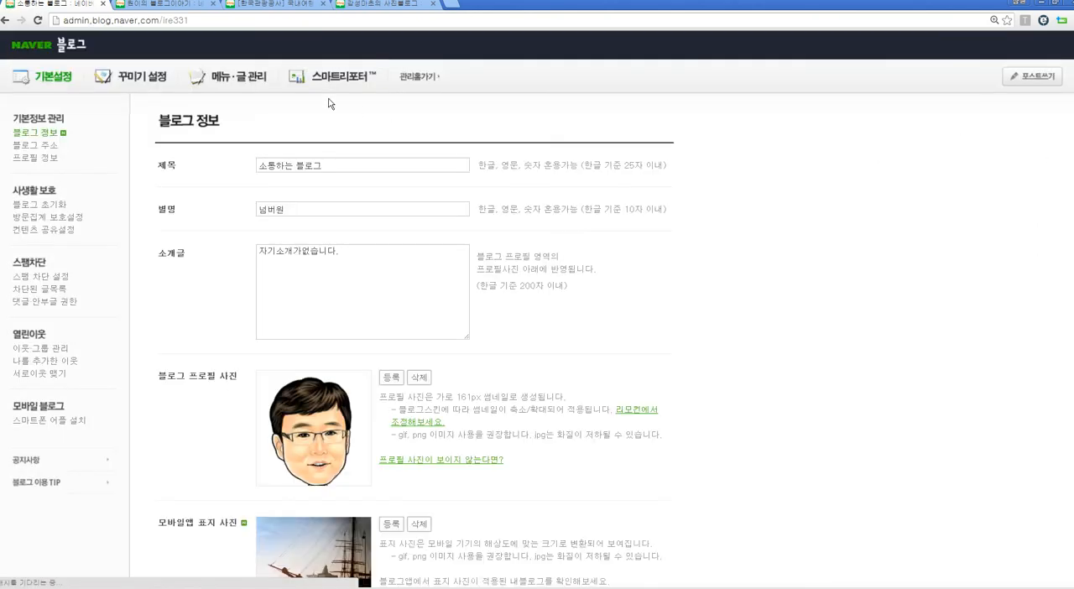
click(149, 79)
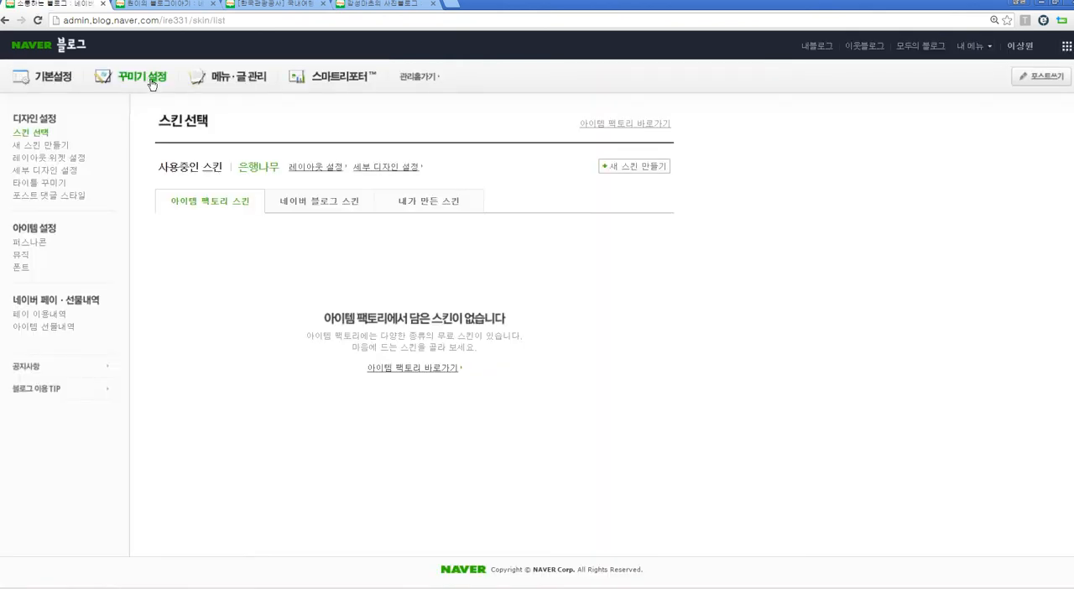
click(60, 159)
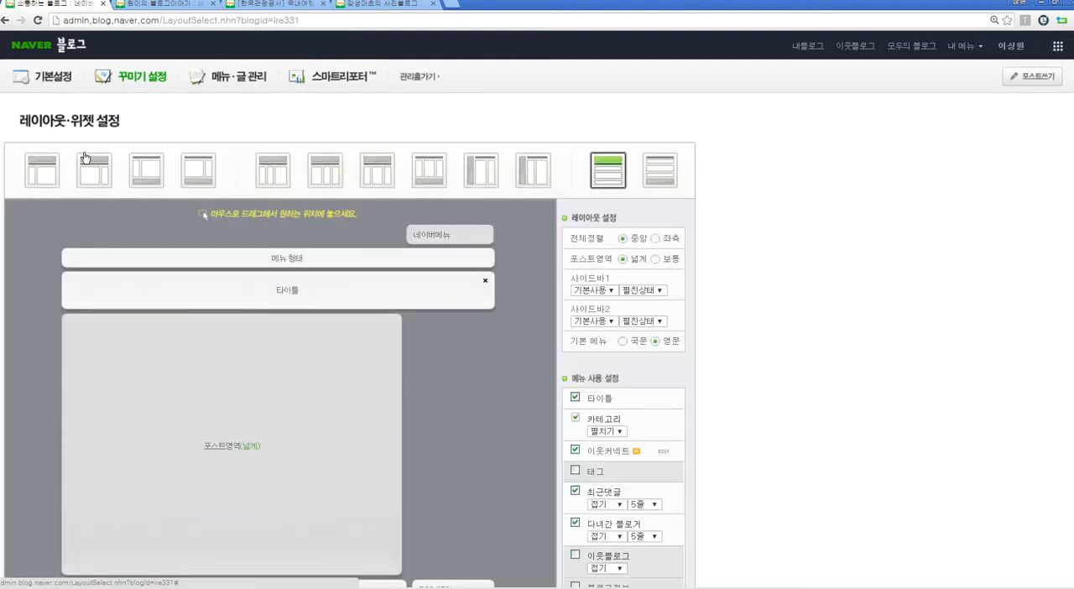
Step: Try the three-column layout that has the title on top and the post area between 사이드바 1 and 사이드바 2
click(373, 178)
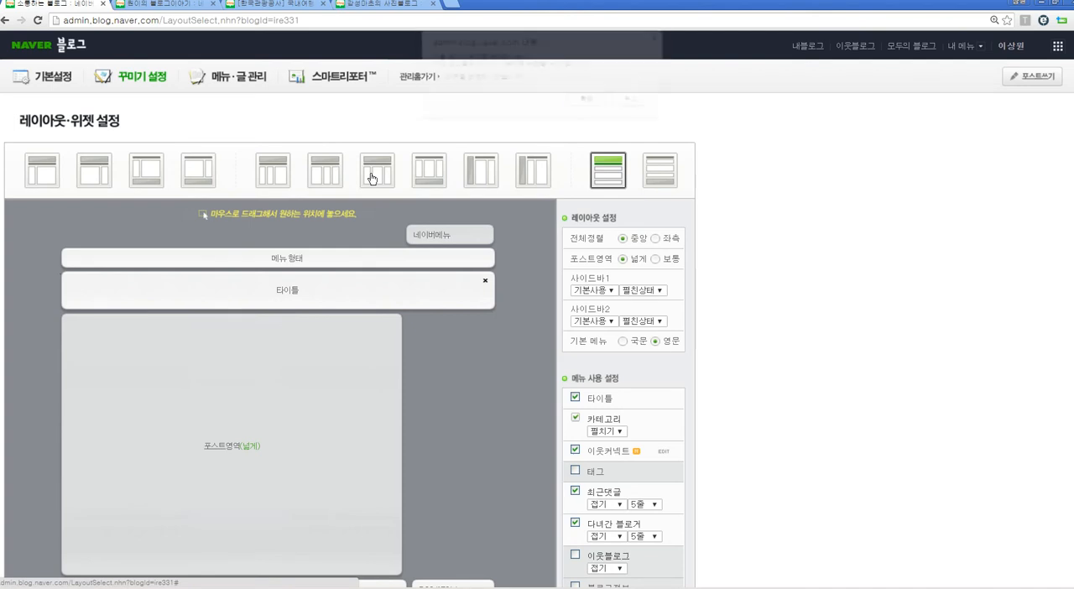
click(597, 103)
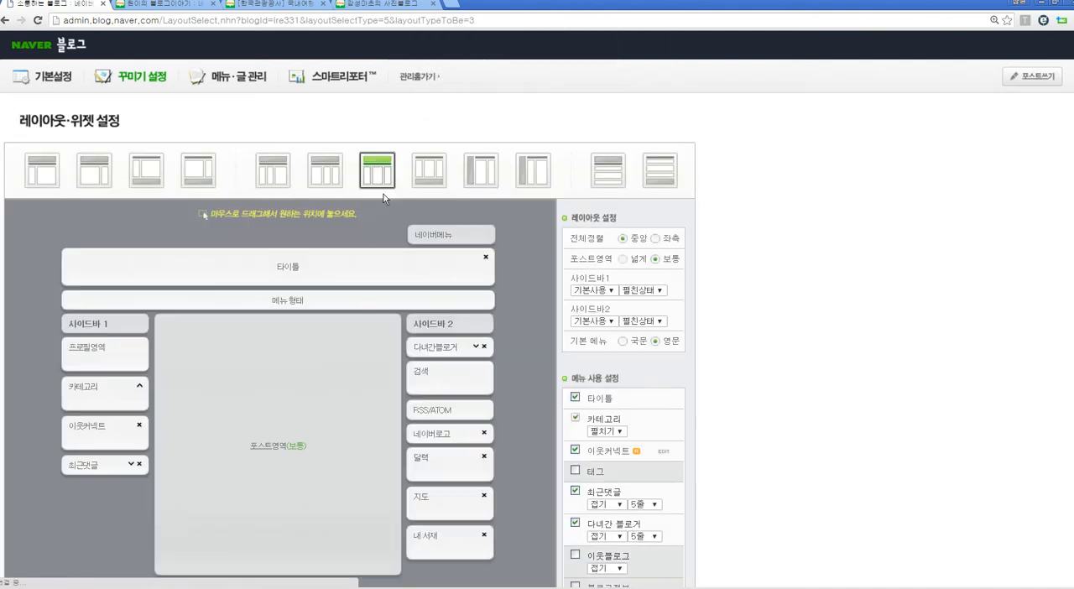
scroll(384, 192, down, 2)
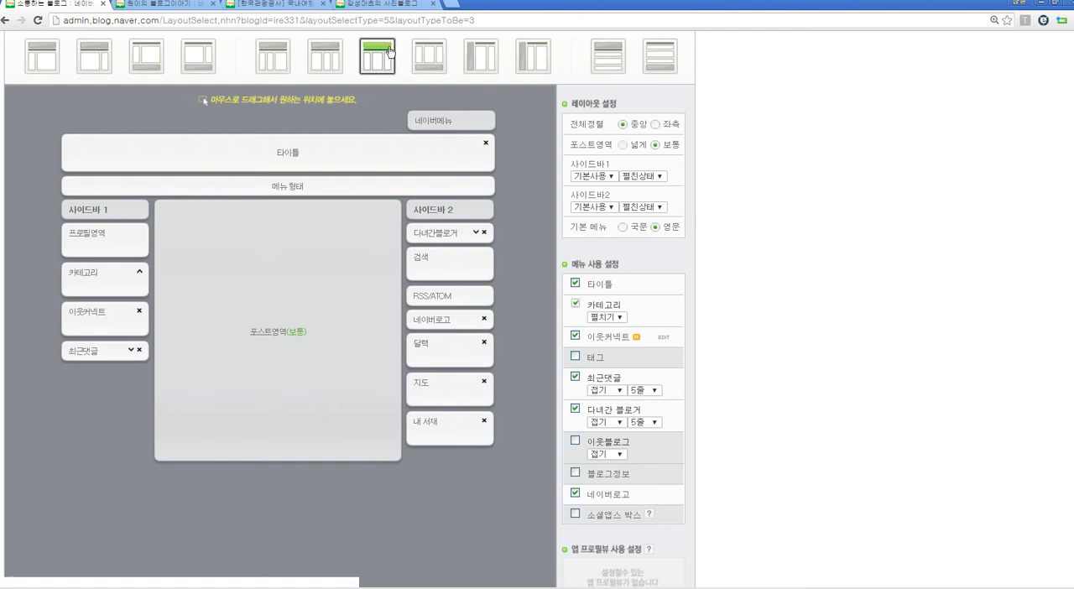
scroll(402, 57, up, 1)
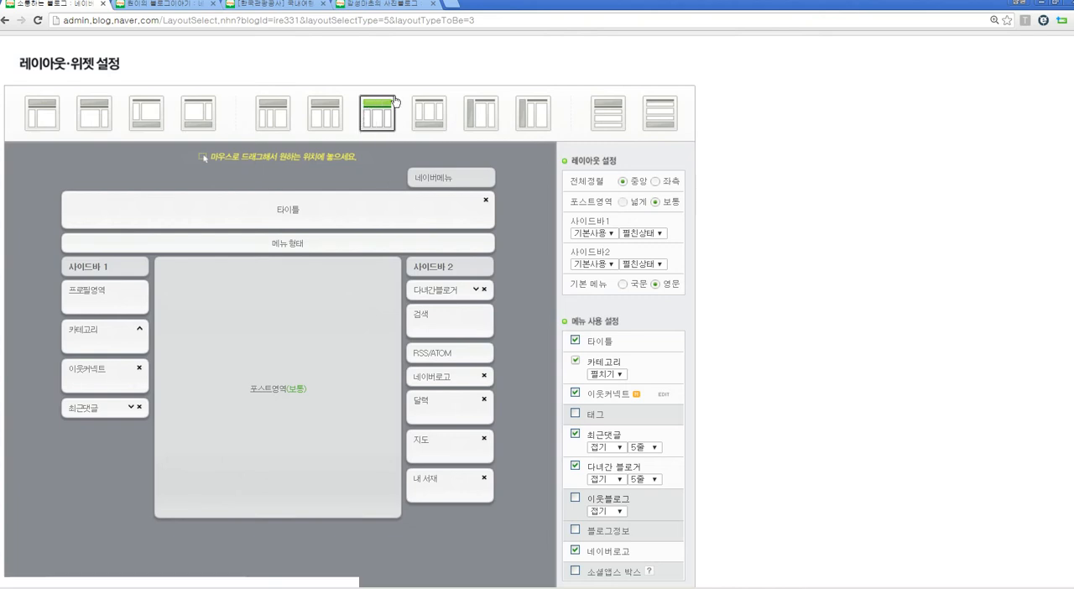
Step: Change the blog to the one-column layout with the title on top and the widgets above and below the post area
click(612, 120)
click(590, 100)
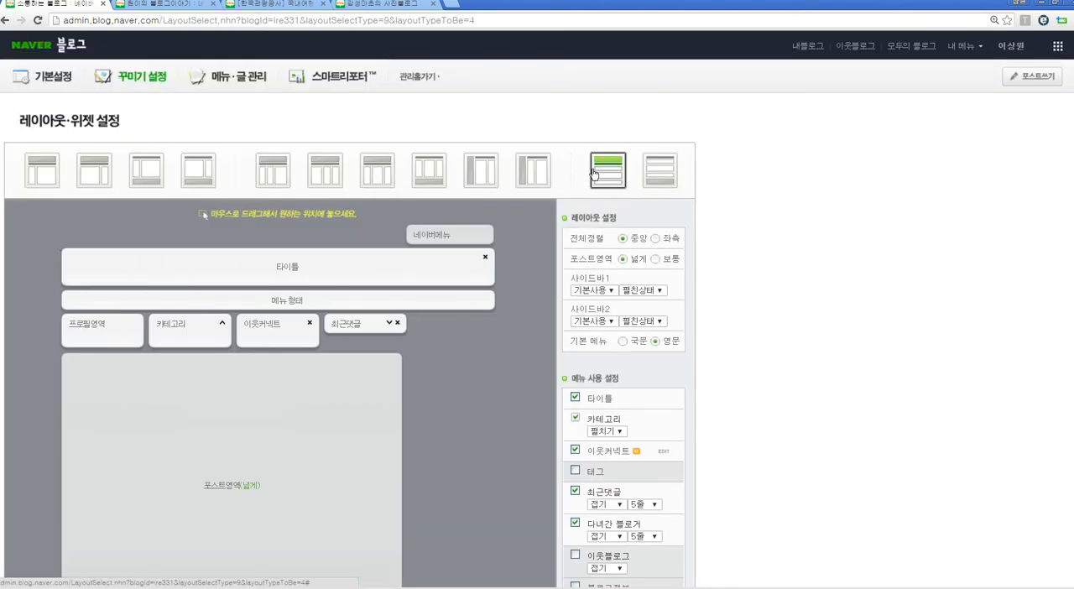
scroll(518, 219, down, 2)
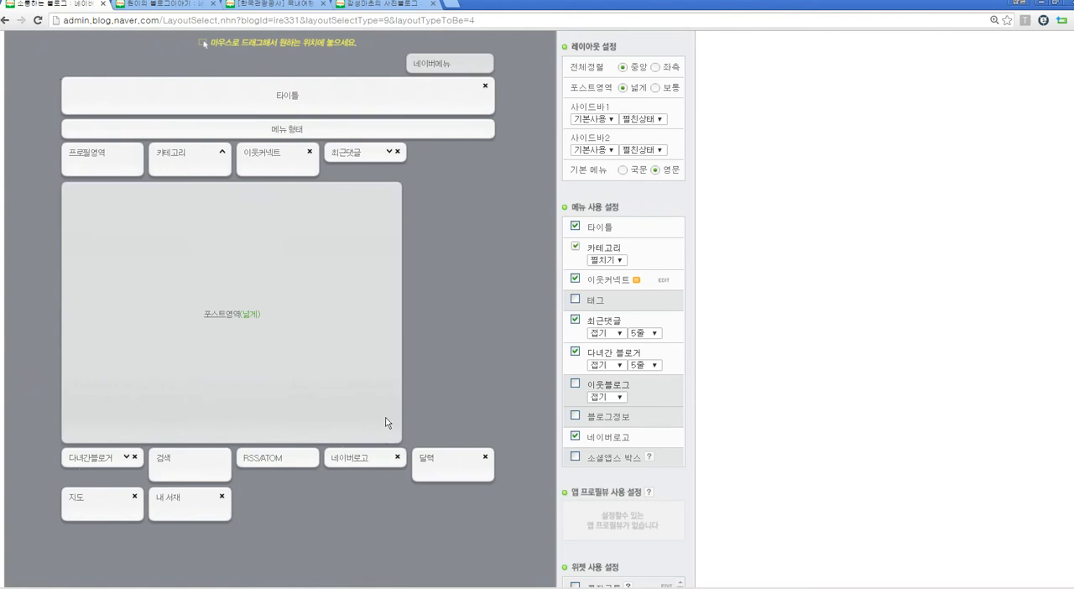
scroll(423, 372, up, 2)
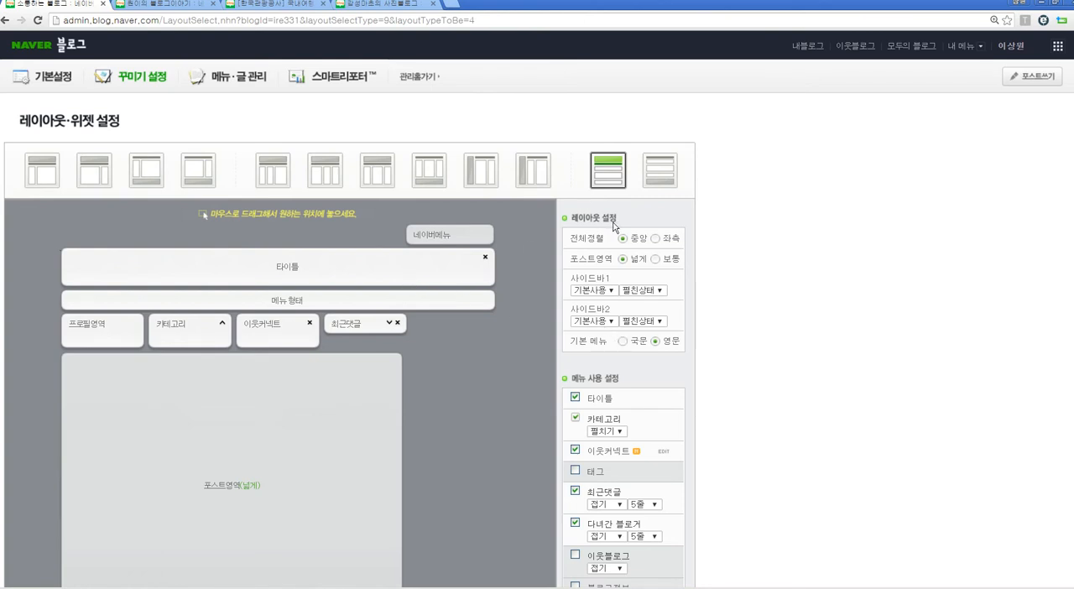
Step: Disable the title (타이틀) in the menu usage settings so it is removed from the layout
scroll(680, 311, down, 1)
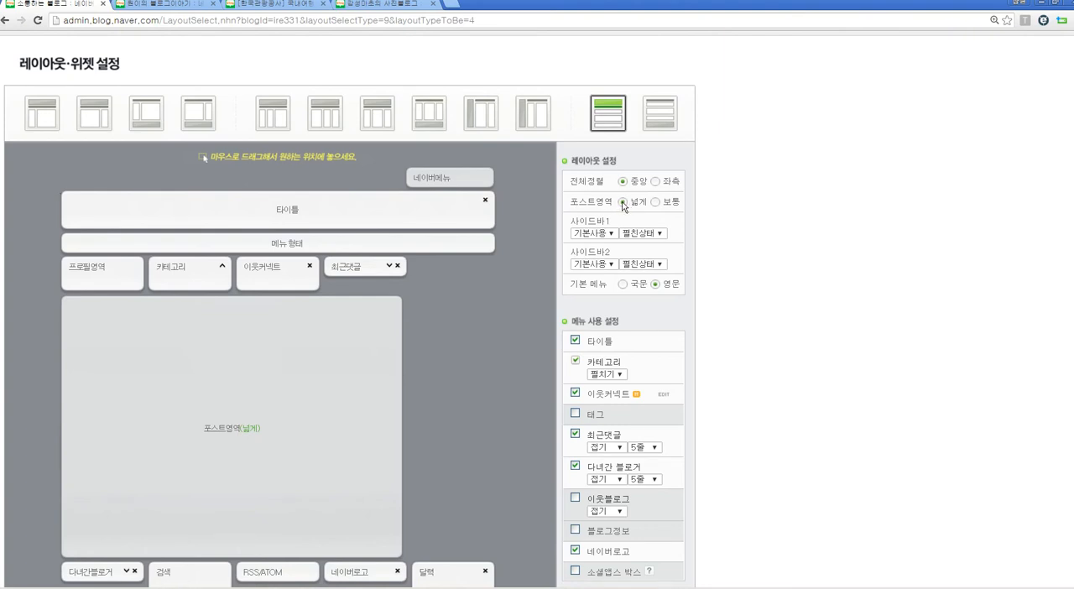
scroll(447, 199, down, 1)
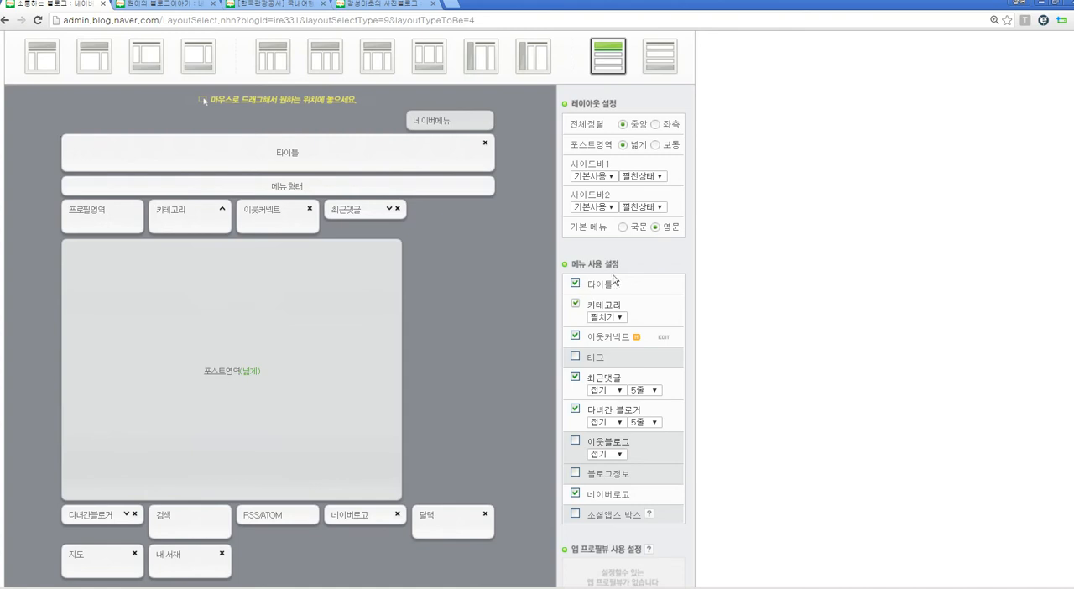
click(576, 284)
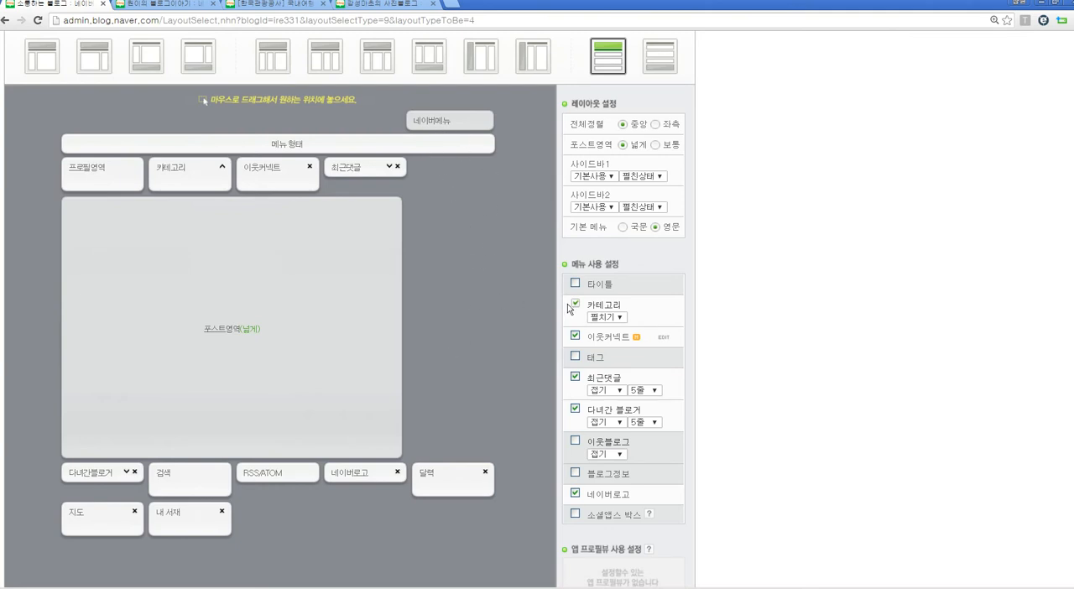
scroll(453, 339, down, 1)
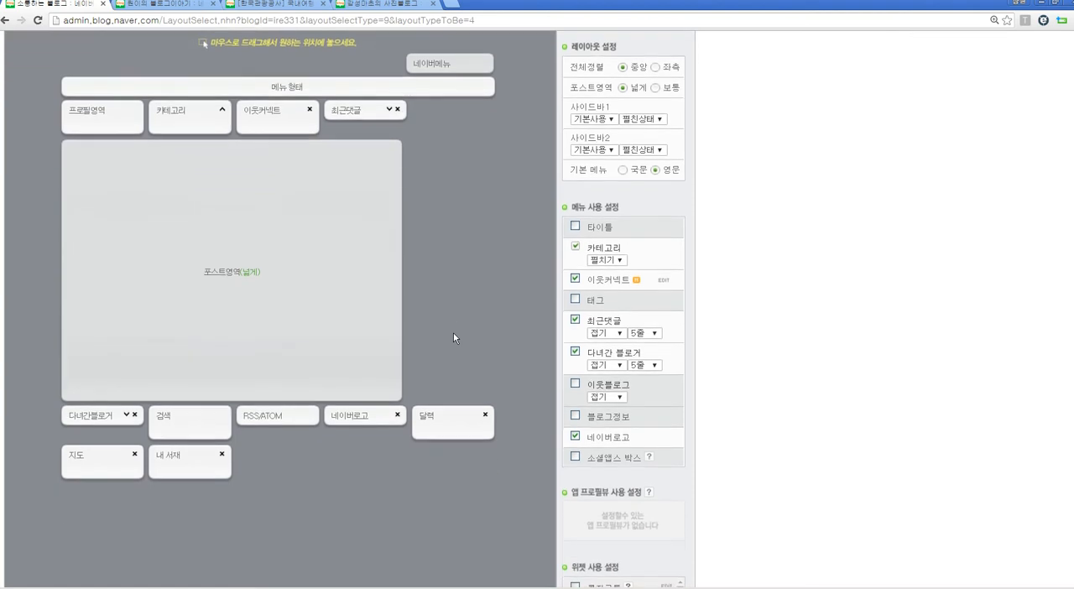
scroll(453, 338, up, 1)
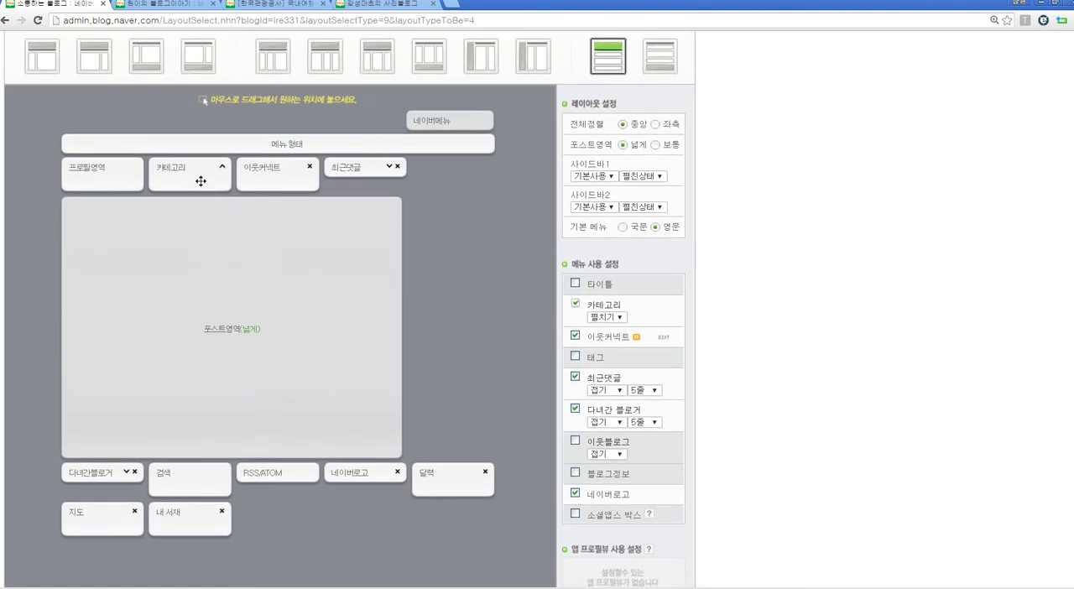
Step: Move the 프로필영역, 카테고리, 이웃커넥트 and 최근댓글 blocks from above the post area to the widget rows below it
drag(105, 173, 107, 412)
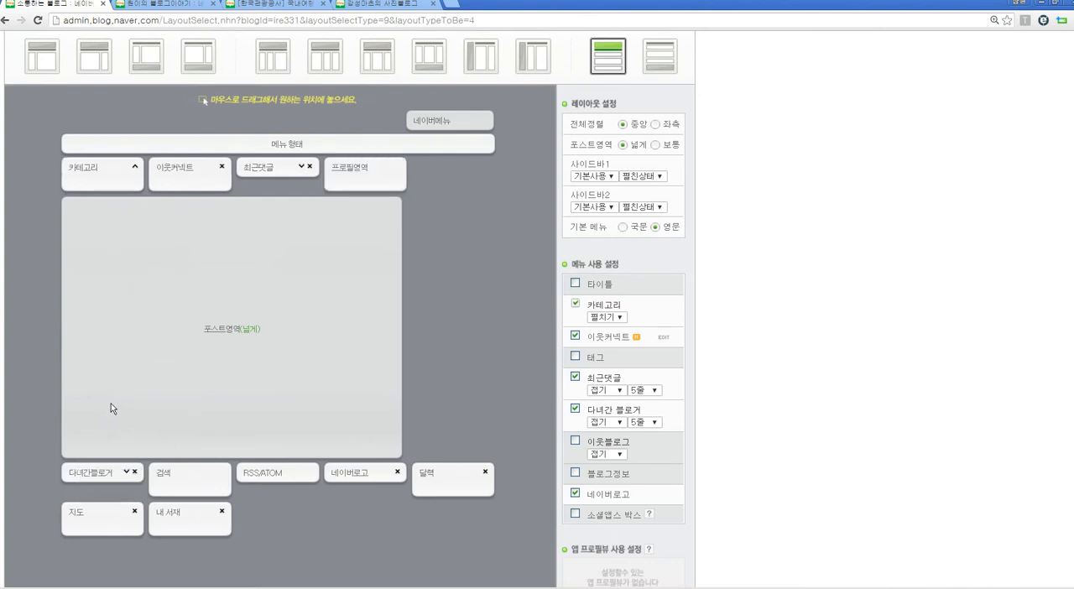
drag(112, 164, 92, 430)
drag(106, 168, 115, 434)
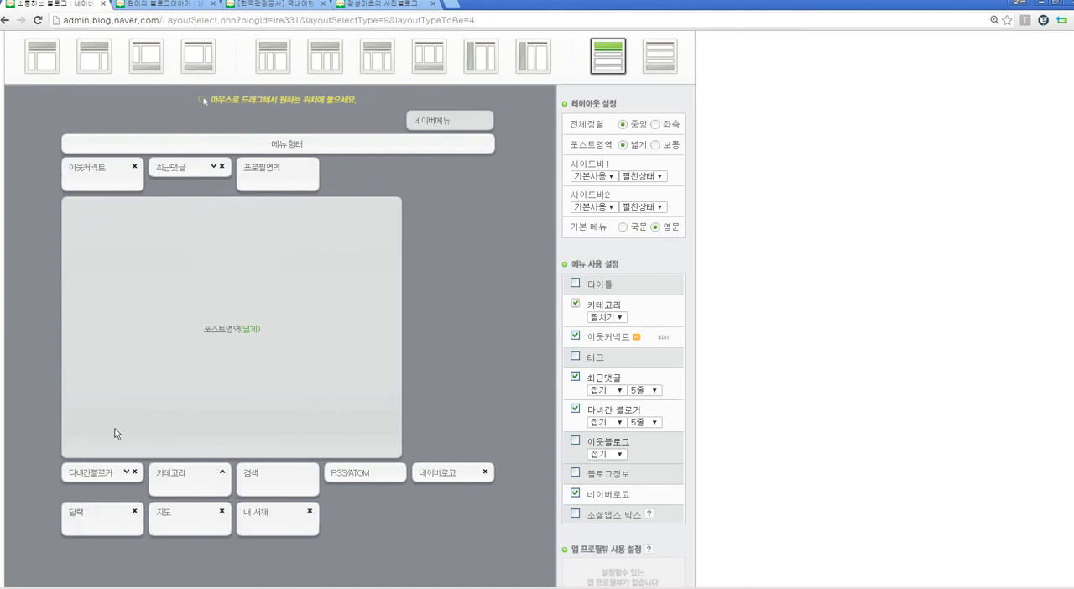
drag(98, 183, 319, 477)
drag(184, 180, 50, 445)
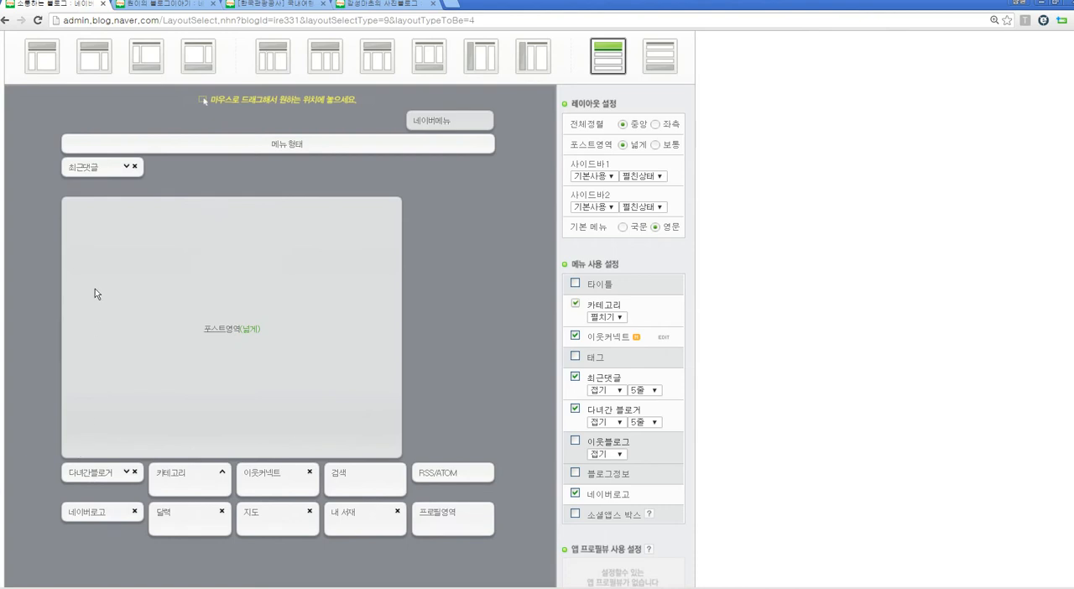
drag(90, 164, 136, 470)
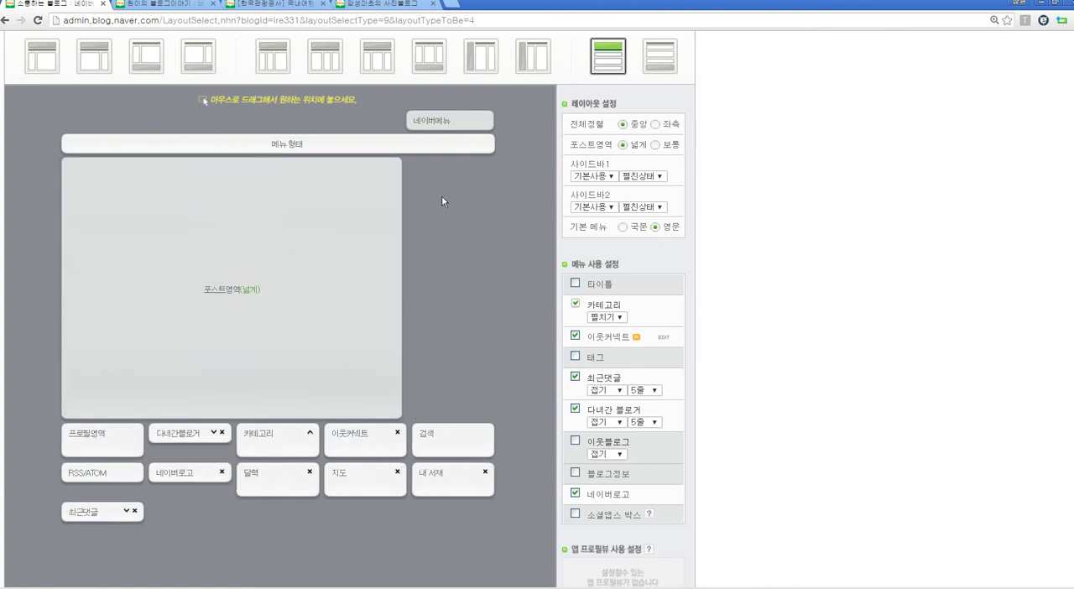
Step: Apply the rearranged layout to the blog and confirm the change
scroll(452, 213, up, 1)
scroll(452, 212, up, 2)
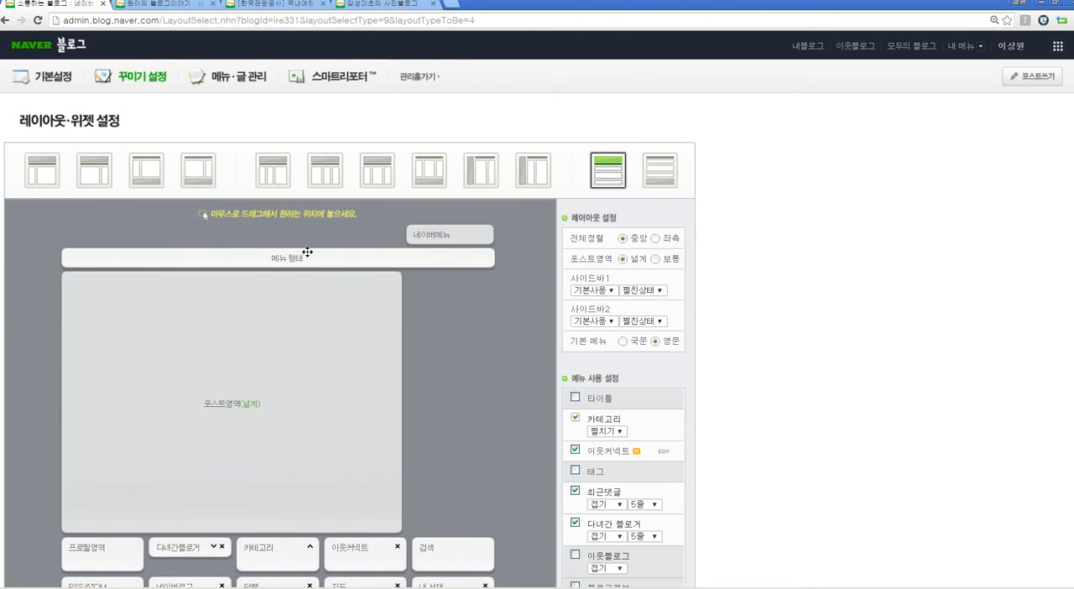
scroll(392, 380, down, 7)
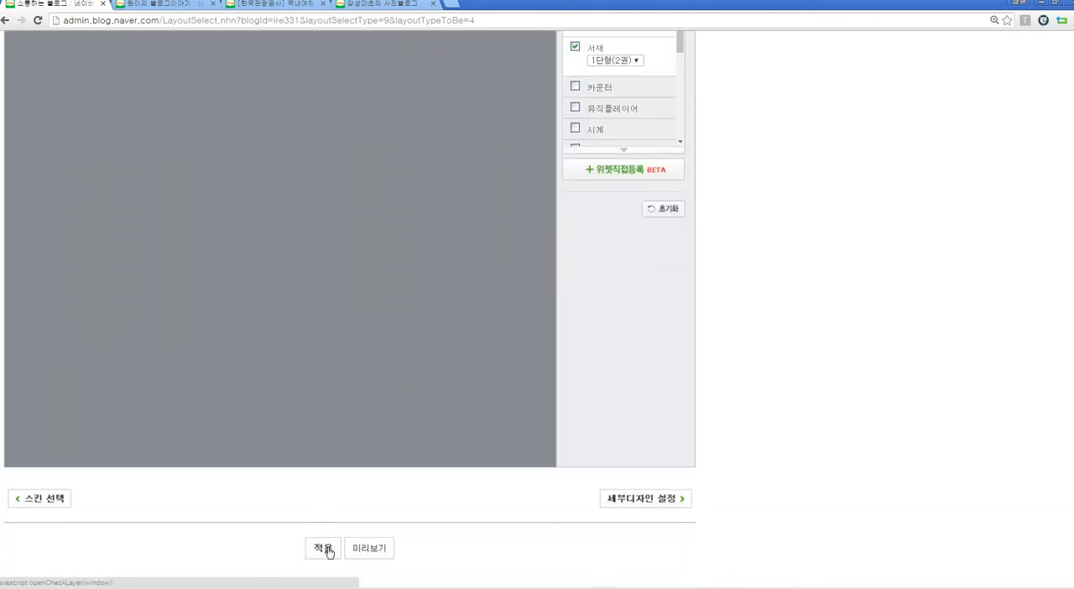
click(328, 551)
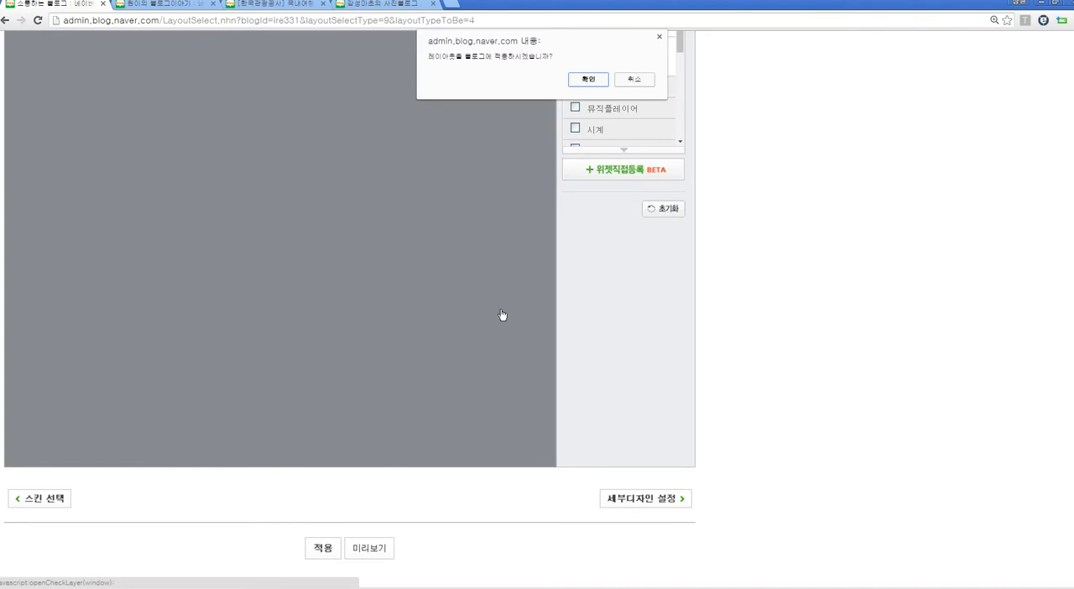
click(589, 81)
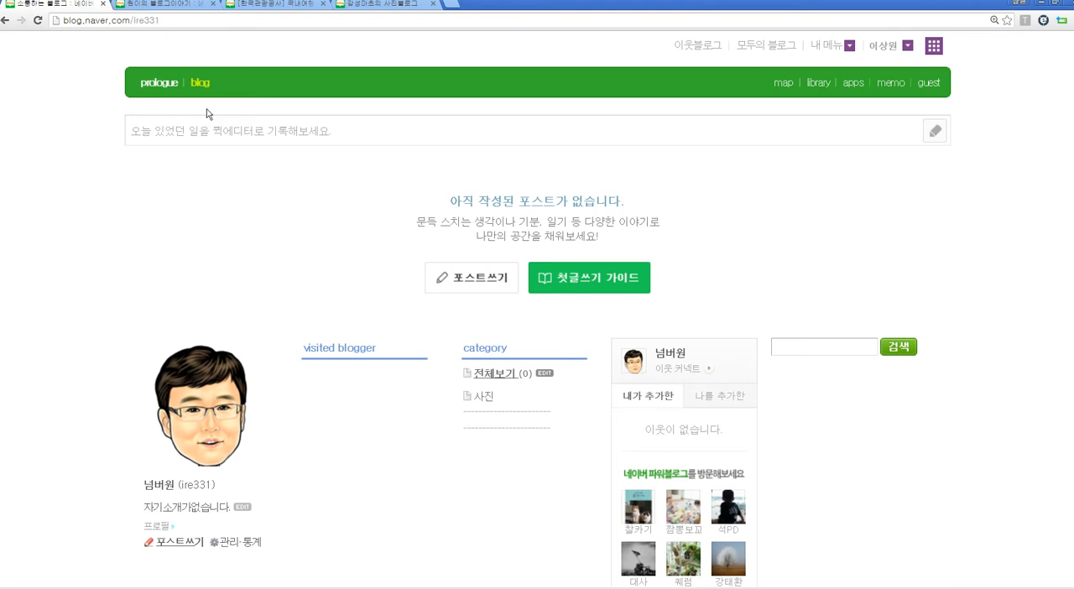
Step: Open the layout and widget settings (레이아웃·위젯 설정) in the blog's design management
click(850, 45)
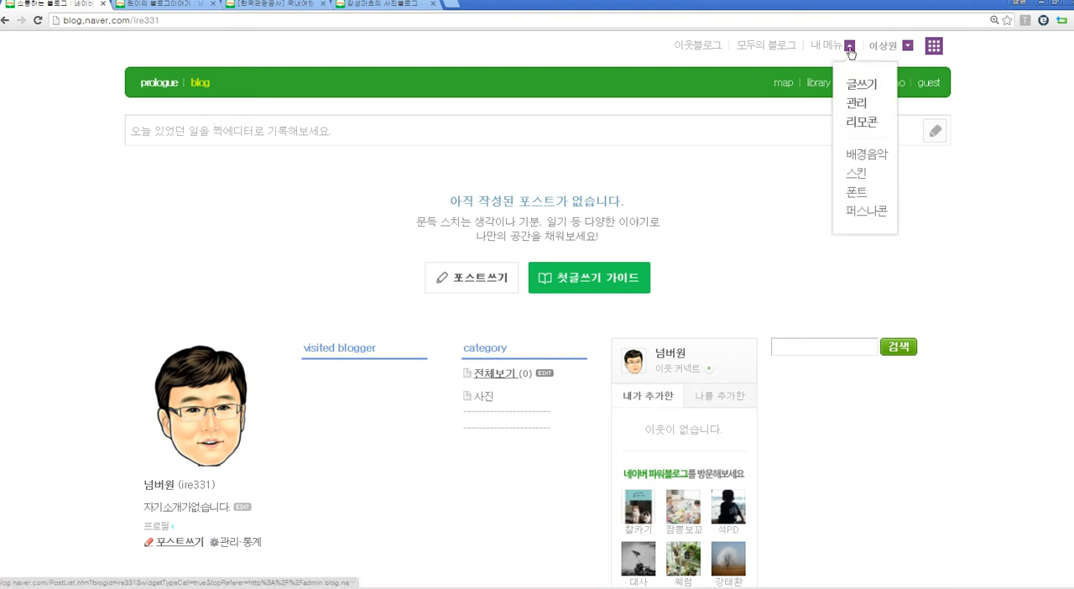
click(857, 104)
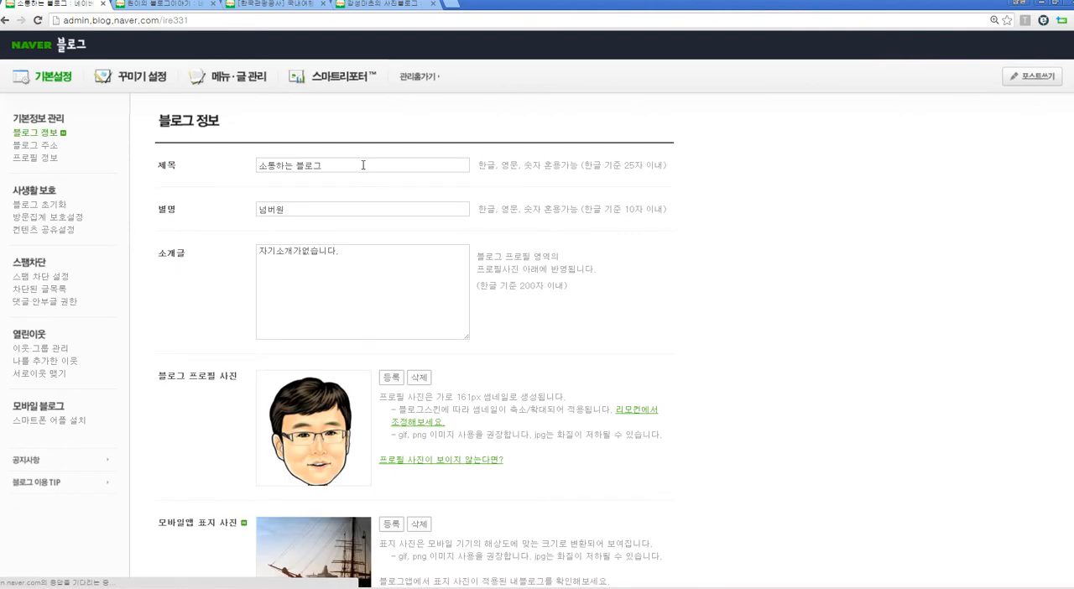
click(160, 82)
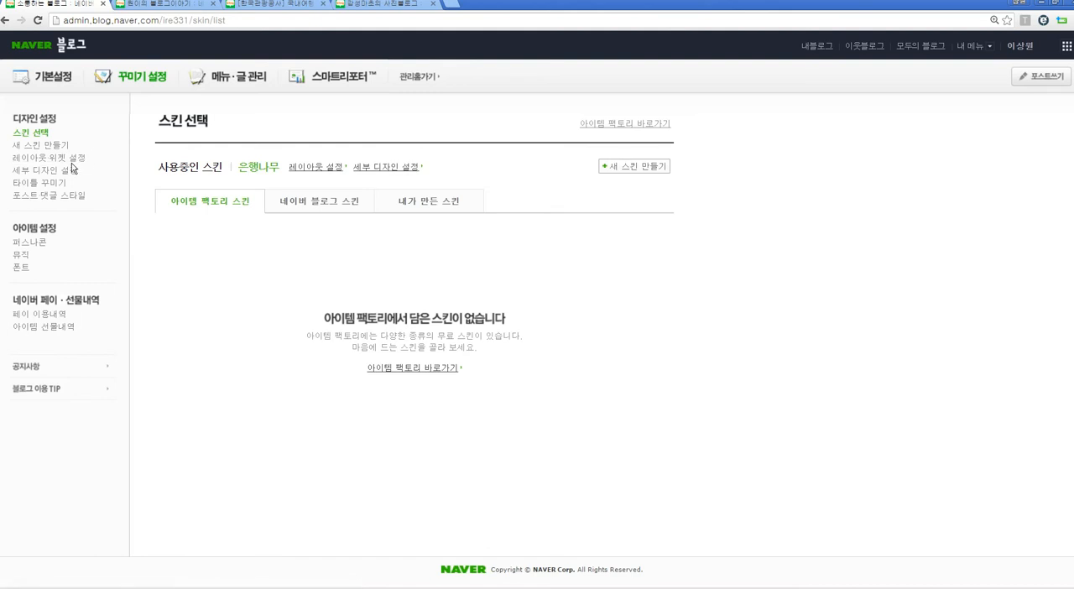
click(71, 163)
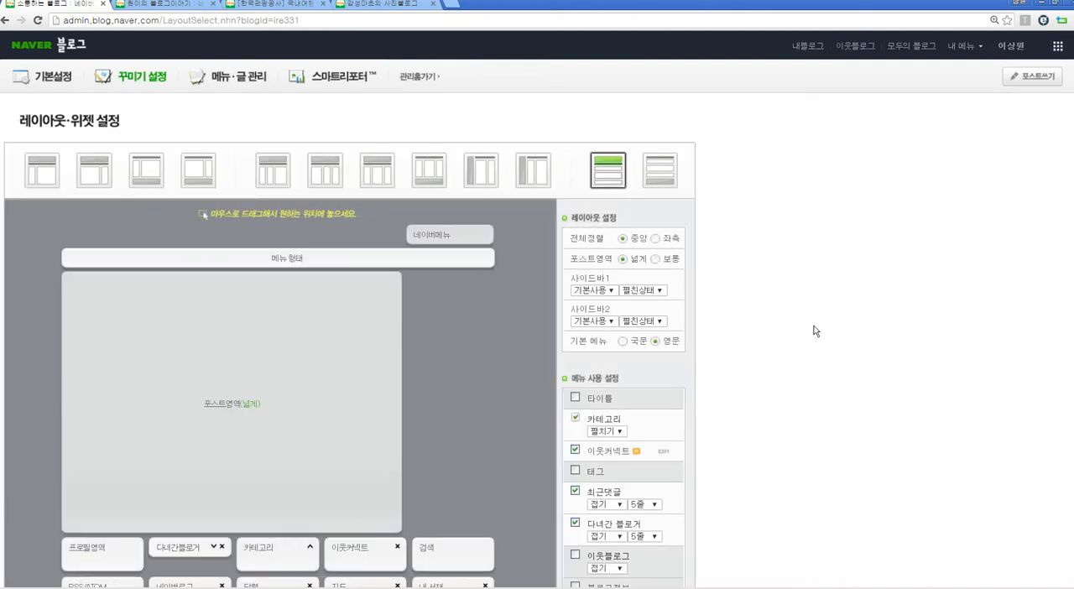
Step: Examine the widget name and code fields of the direct widget registration (위젯직접등록) form, and cancel it without registering anything
scroll(797, 328, down, 3)
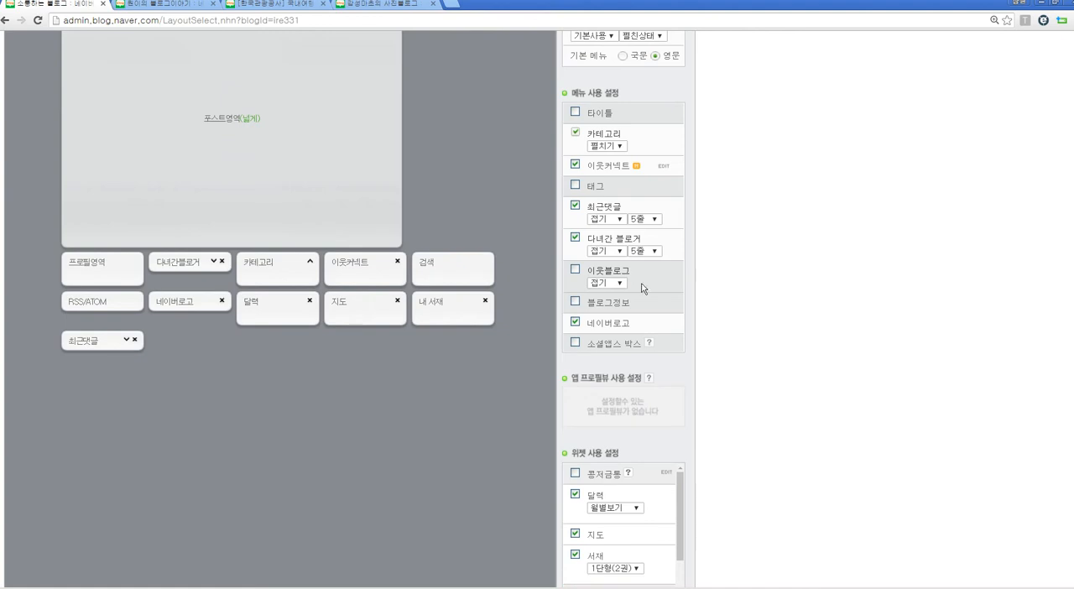
scroll(746, 317, down, 1)
scroll(747, 317, down, 2)
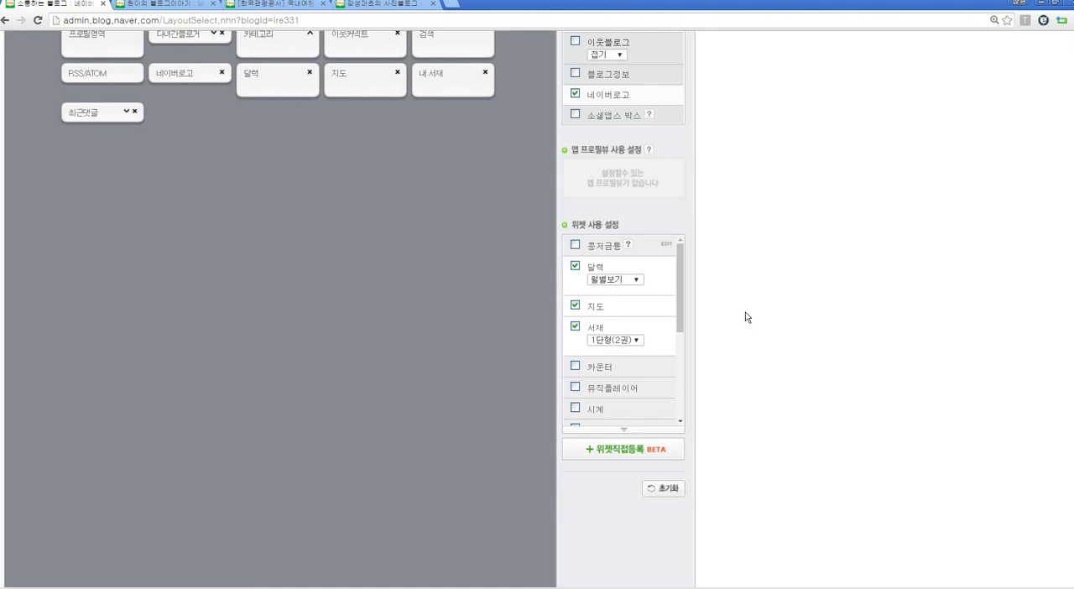
click(614, 453)
click(411, 332)
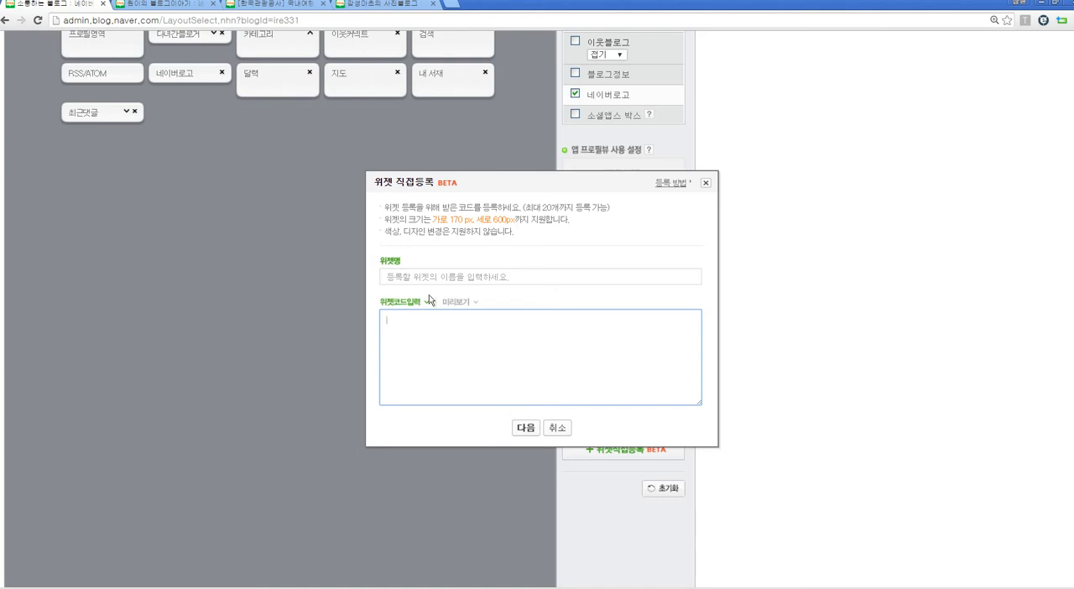
click(559, 429)
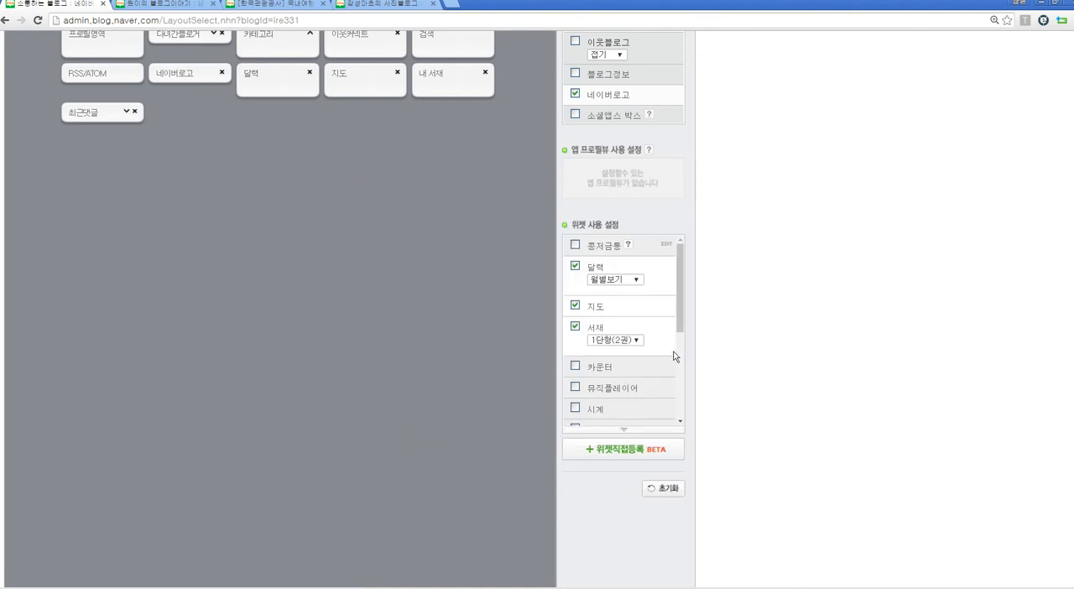
Step: Enable the 투명위젯 widget in the widget usage settings and place it directly above the post area
drag(681, 323, 680, 426)
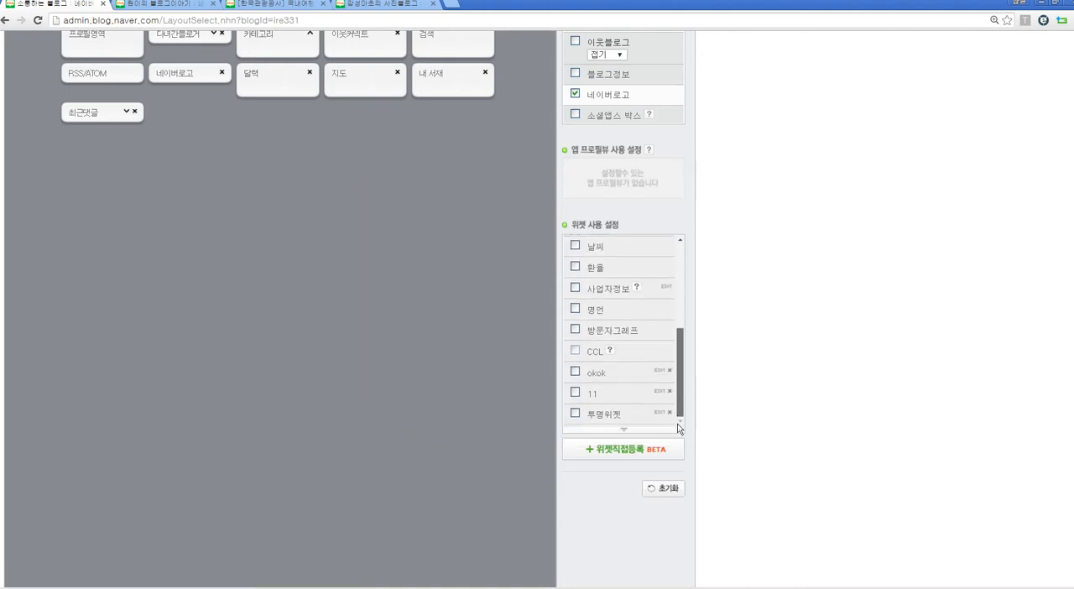
click(575, 414)
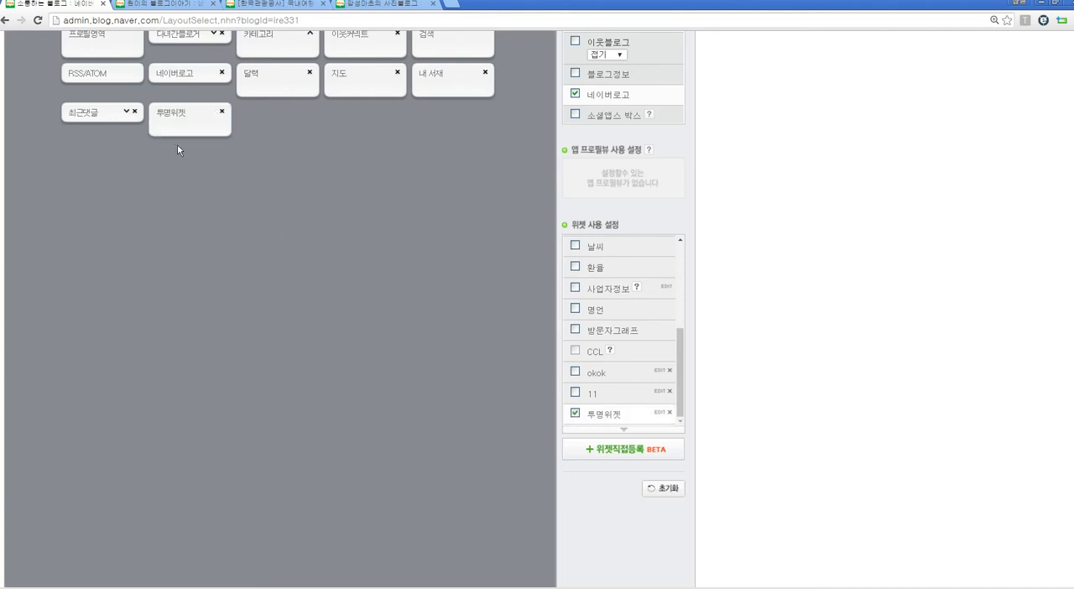
scroll(177, 149, up, 5)
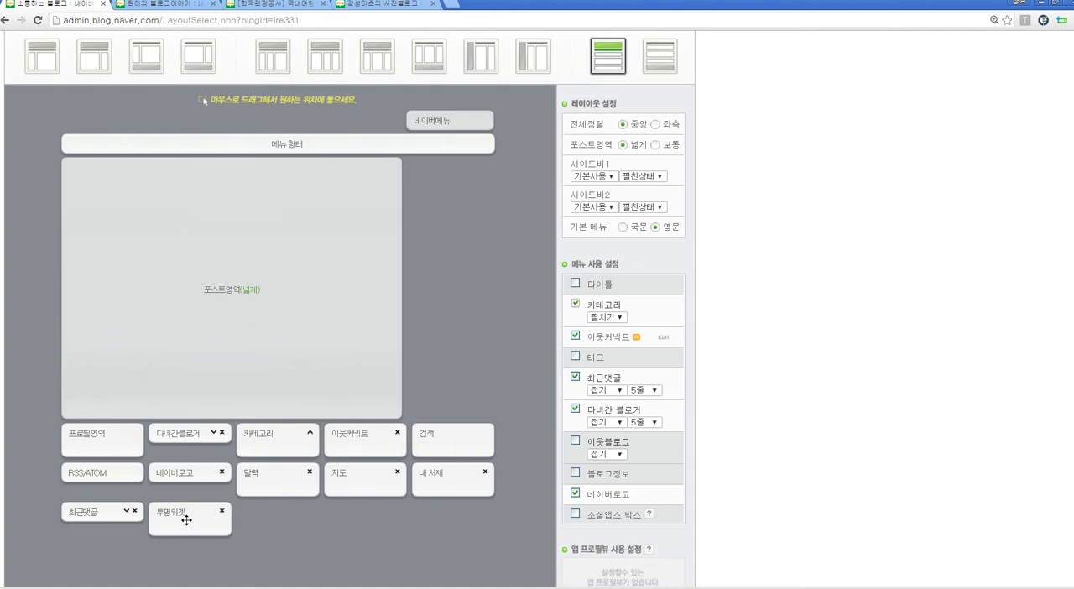
drag(175, 515, 82, 160)
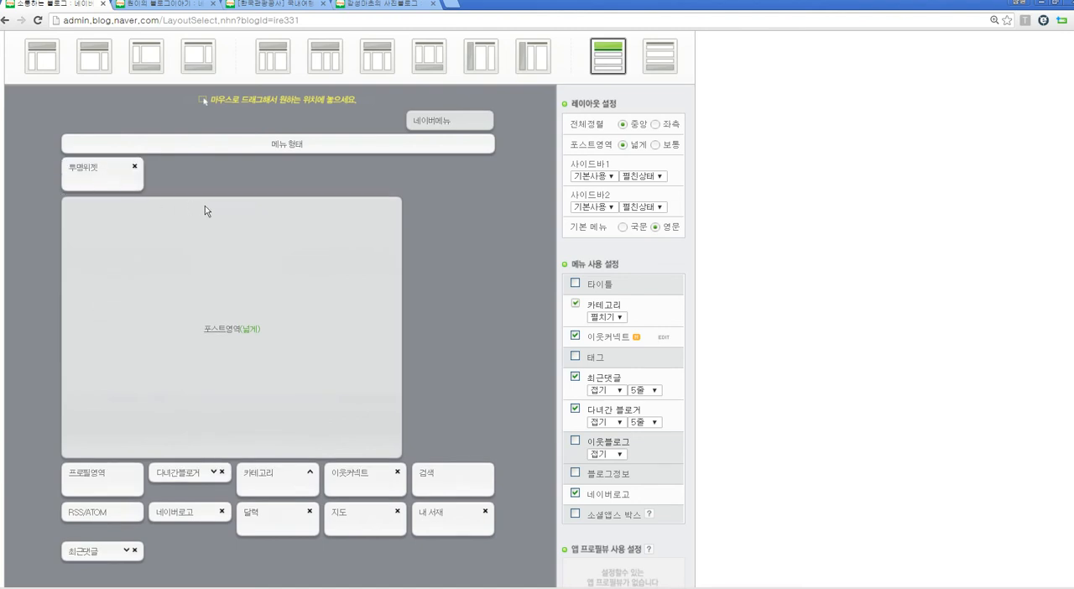
scroll(212, 200, up, 2)
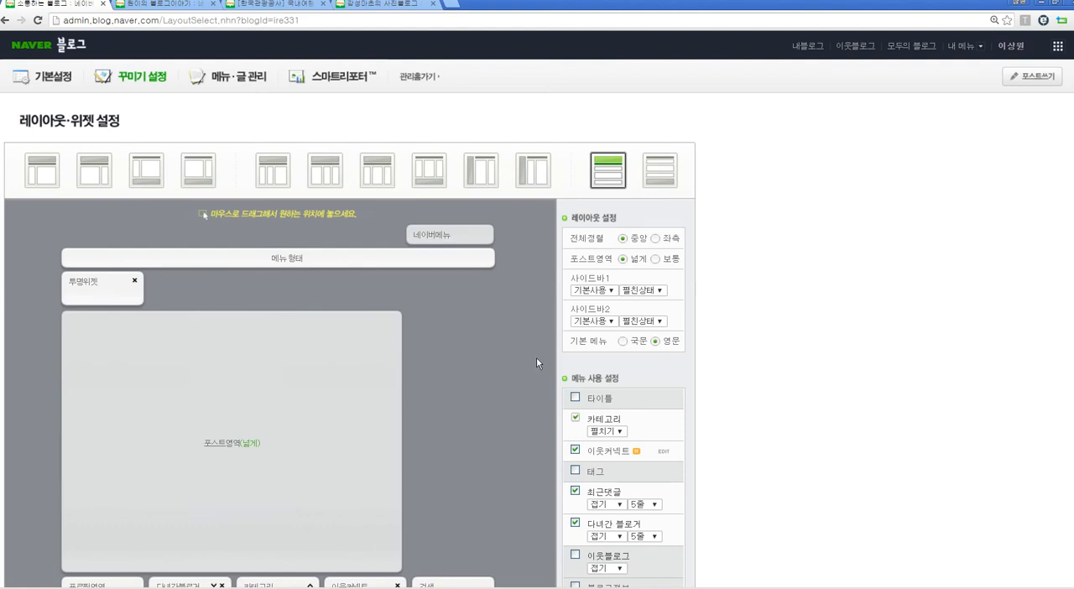
Step: Apply the layout with the transparent widget to the blog and confirm it
scroll(816, 350, down, 10)
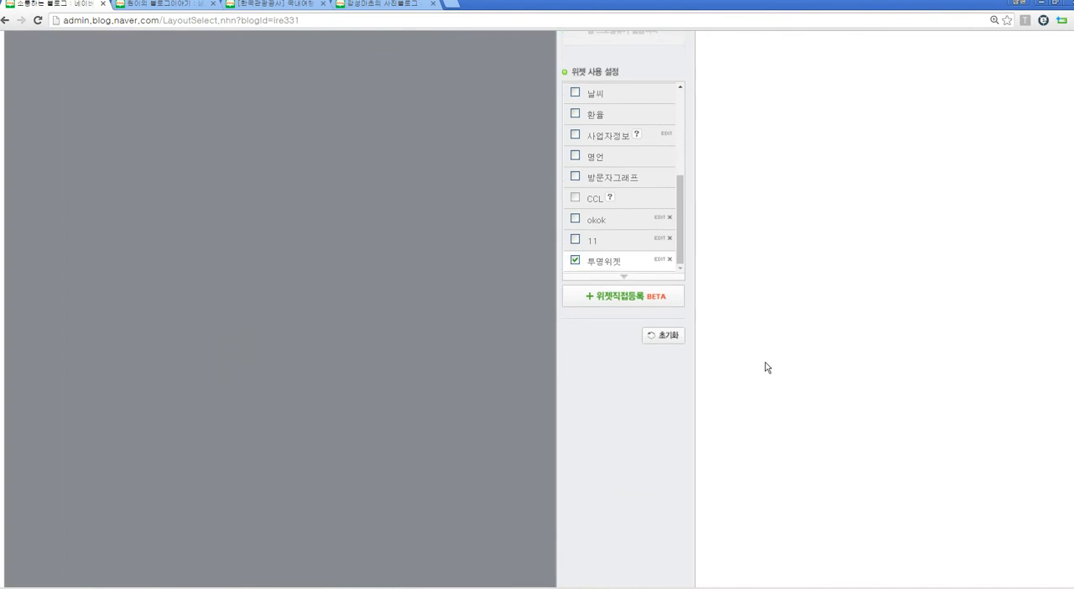
scroll(765, 368, down, 3)
click(324, 550)
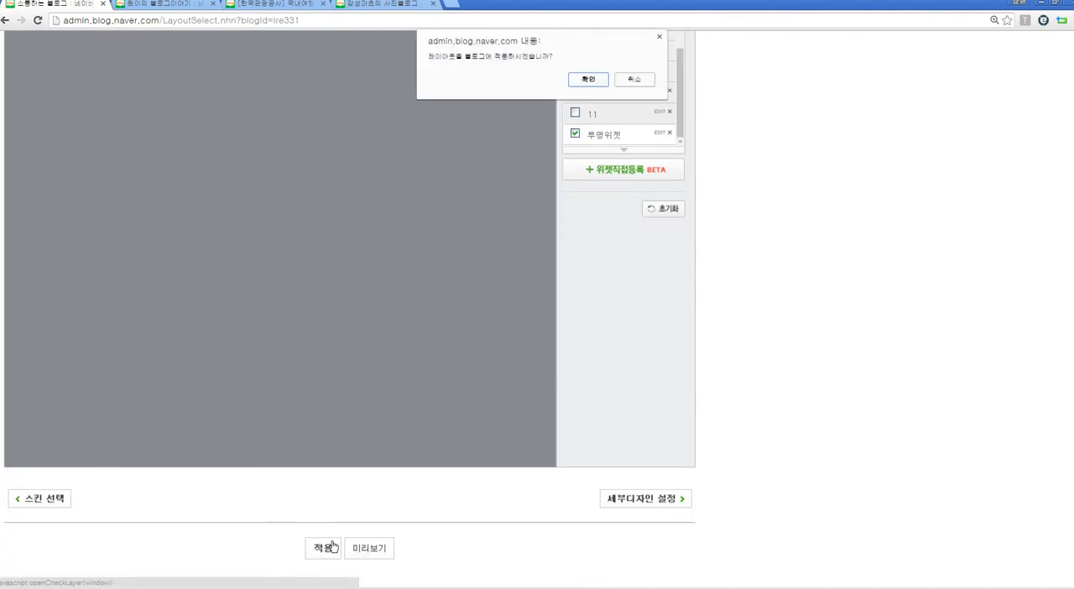
click(592, 79)
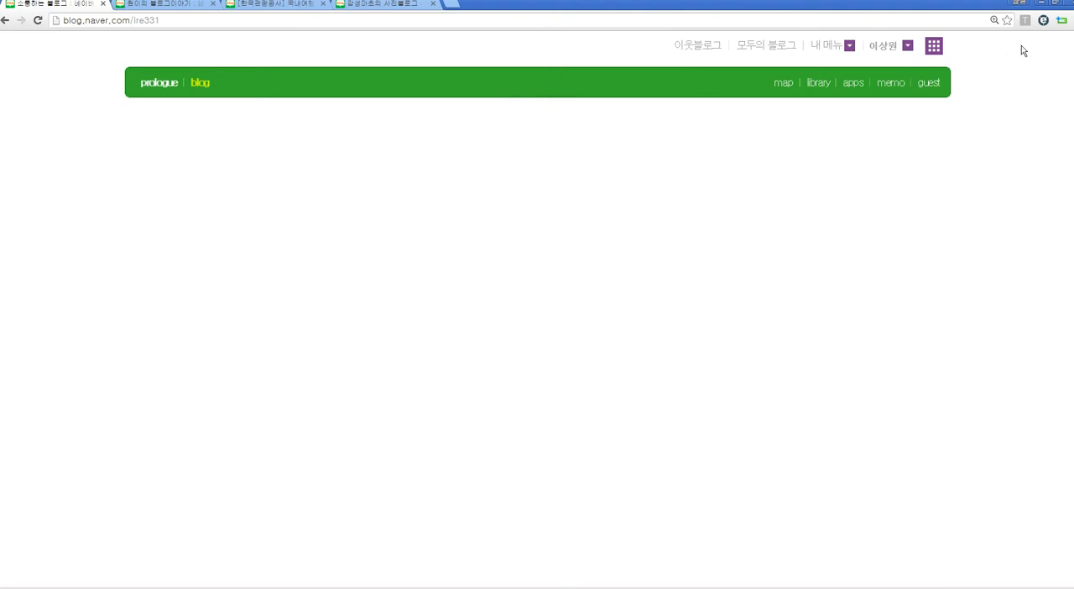
Step: Switch to PhotoScape (포토스케이프) and load IMG_0087.JPG from the desktop into the photo editor (사진편집)
key(super+d)
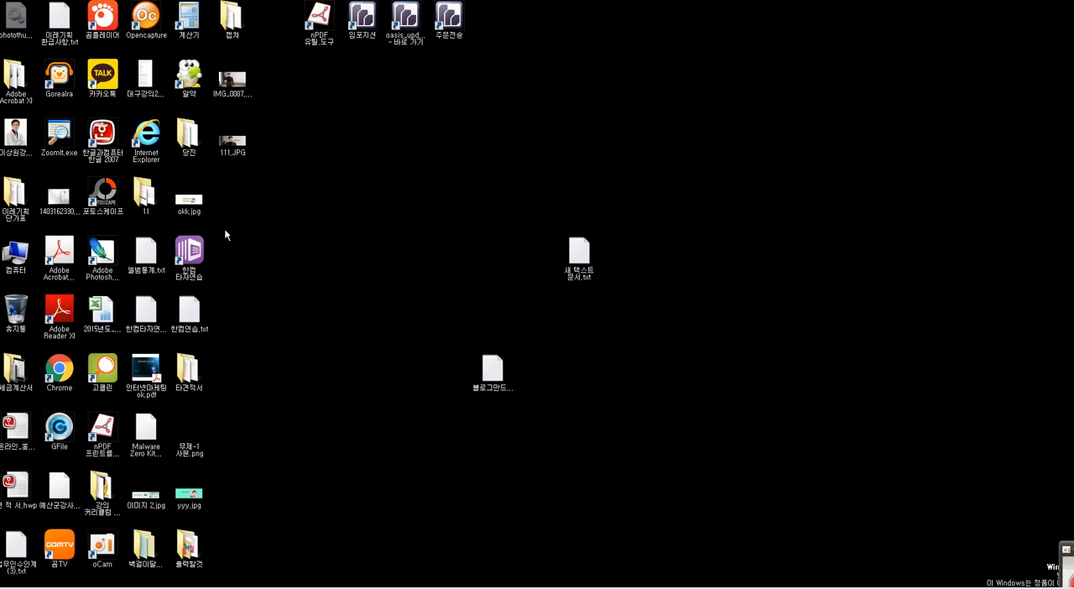
double_click(104, 193)
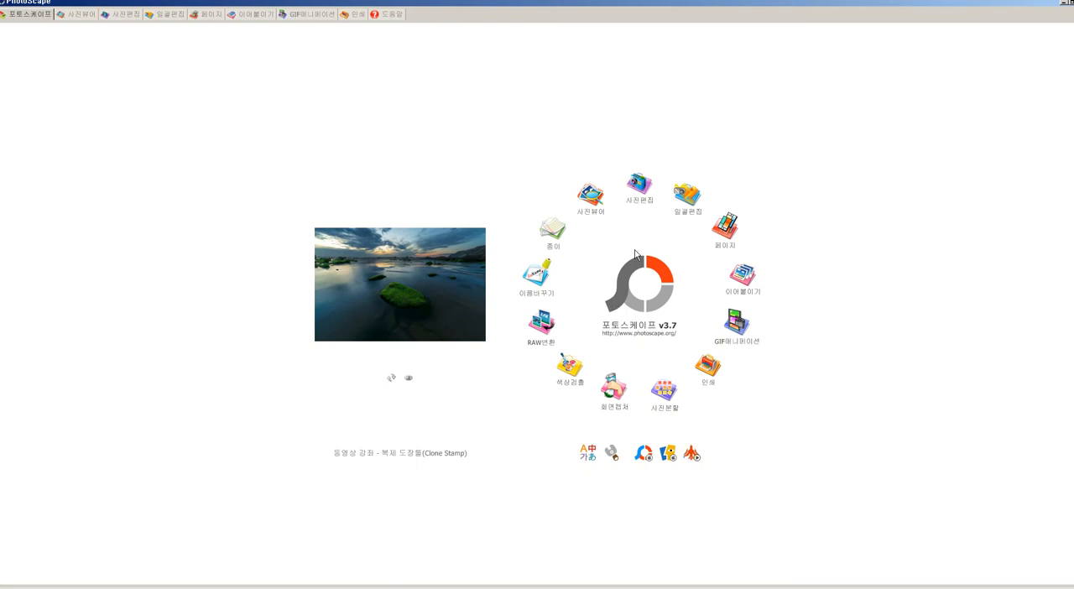
click(636, 191)
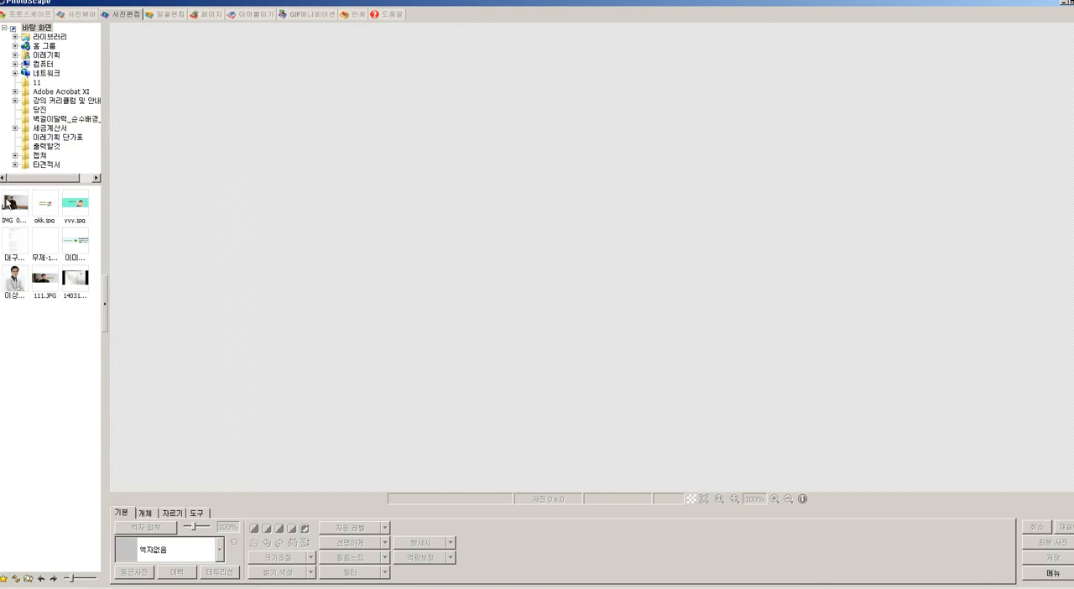
drag(12, 202, 102, 212)
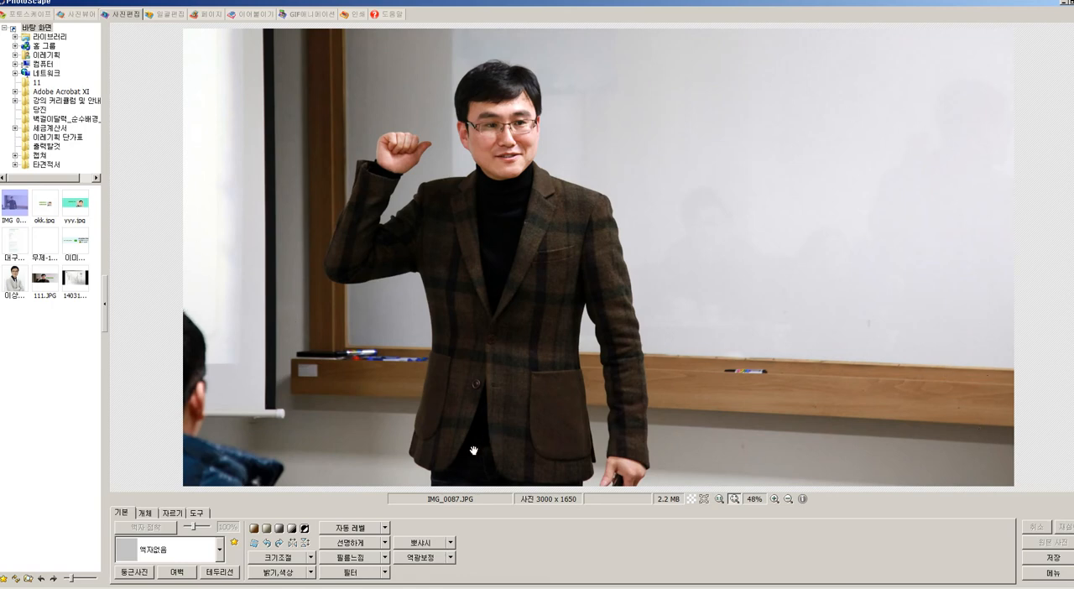
Step: Crop the photo to a fixed size of 1920 x 700 pixels, framing the man's upper body with the whiteboard beside him
click(169, 518)
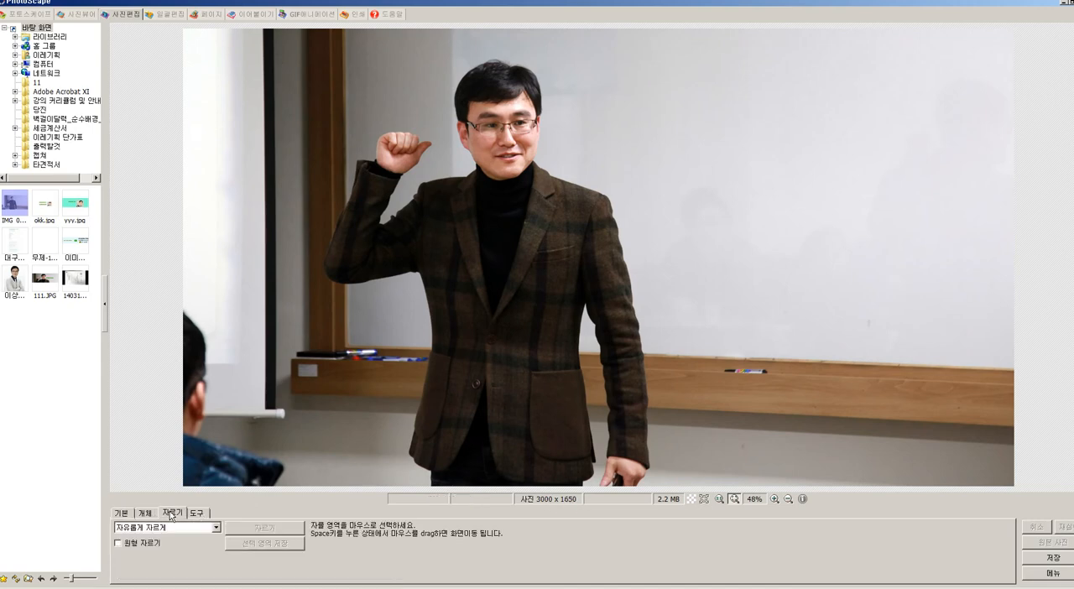
click(217, 528)
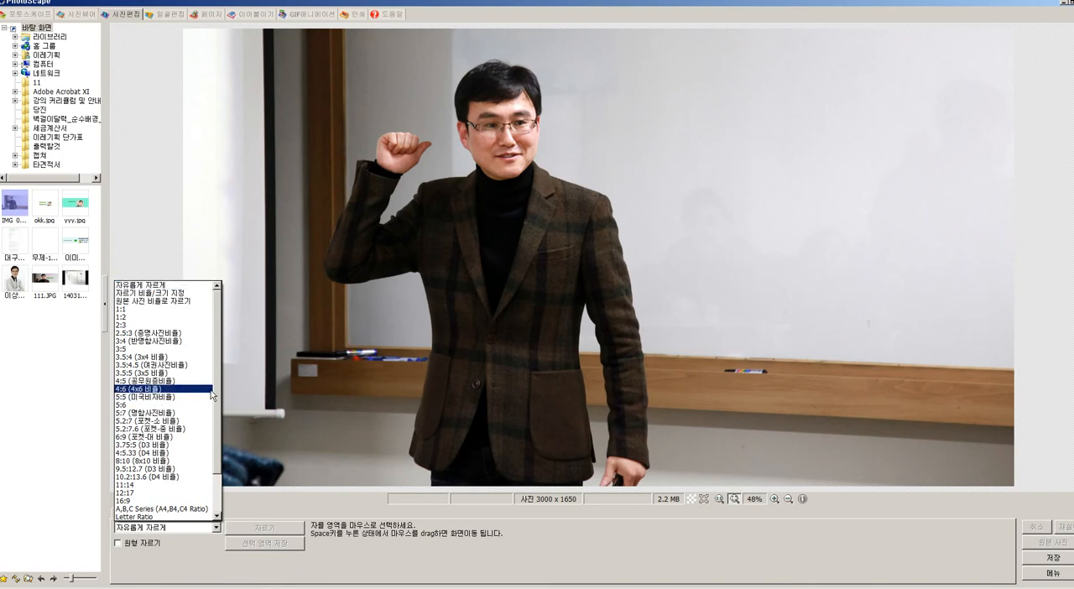
click(148, 294)
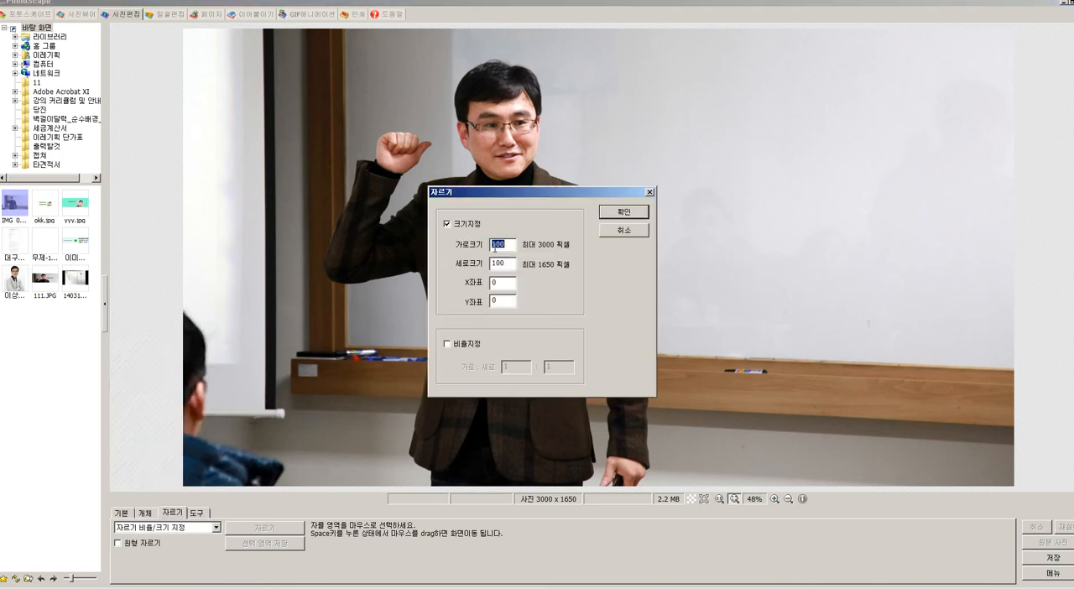
text(1)
key(Tab)
text(700)
click(619, 213)
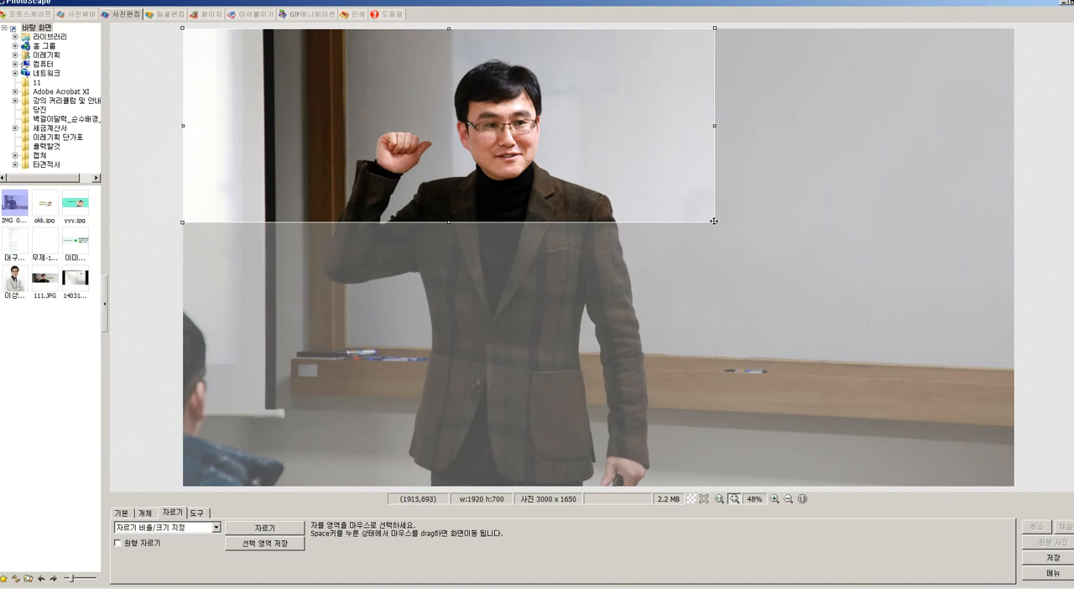
drag(569, 166, 706, 197)
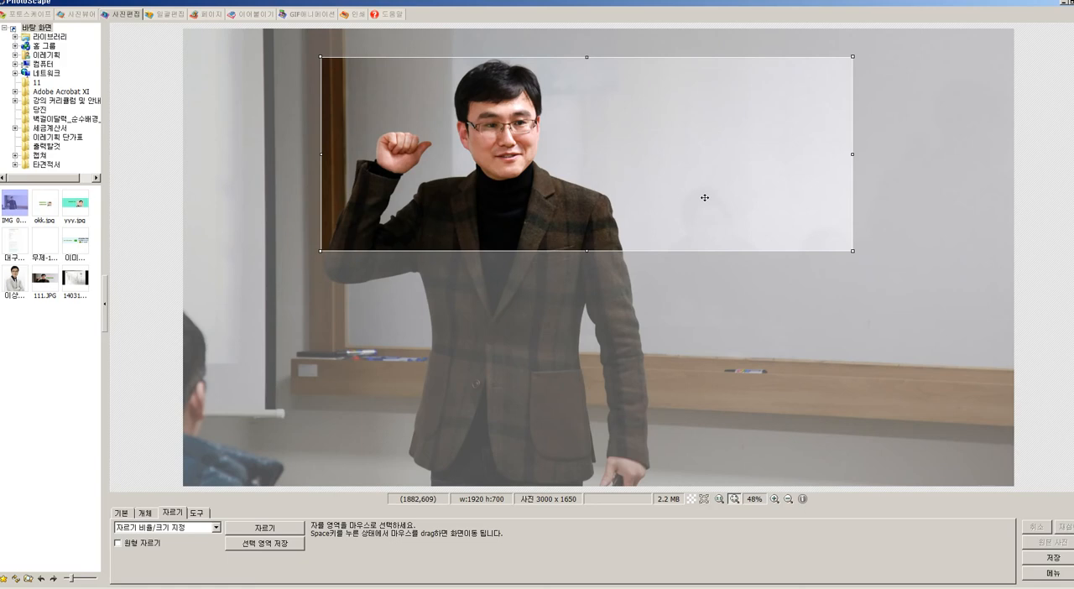
double_click(610, 212)
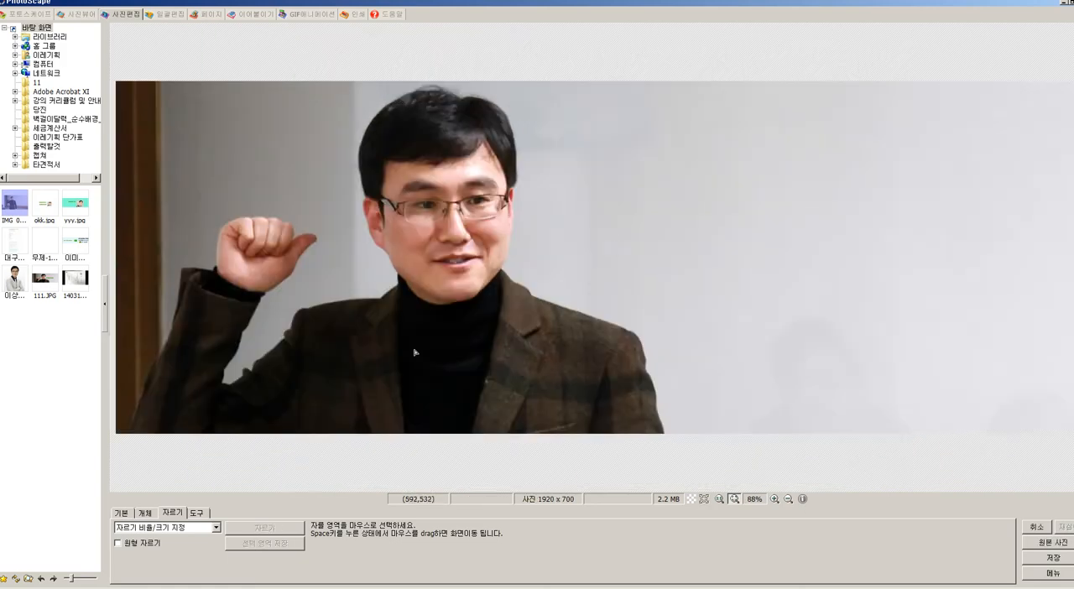
Step: Add a text object to the cropped photo, keeping the prefilled blog title, and set its text colour to cream
click(145, 513)
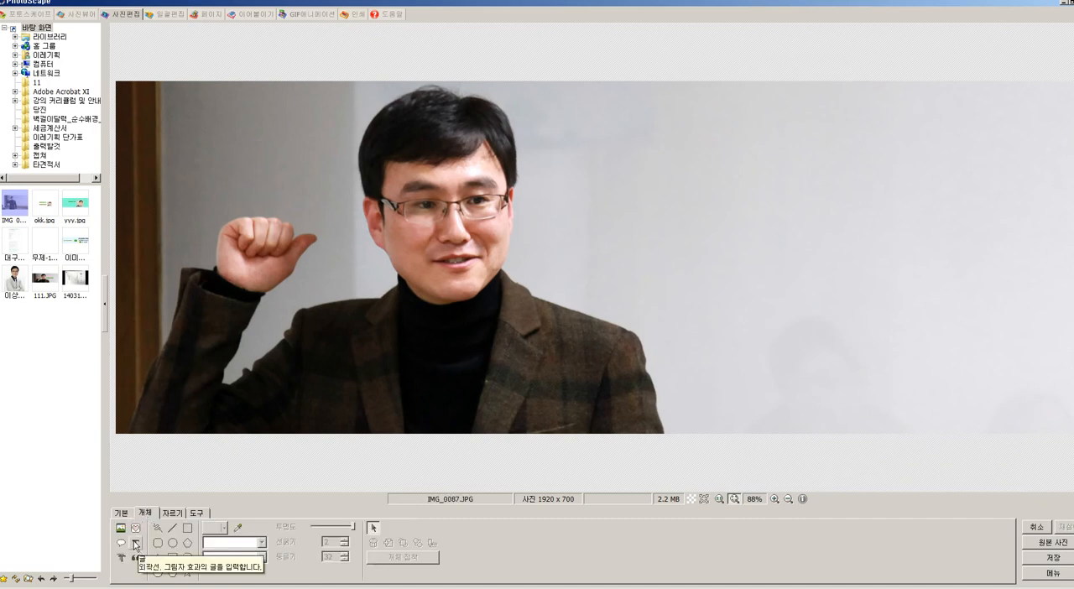
click(136, 546)
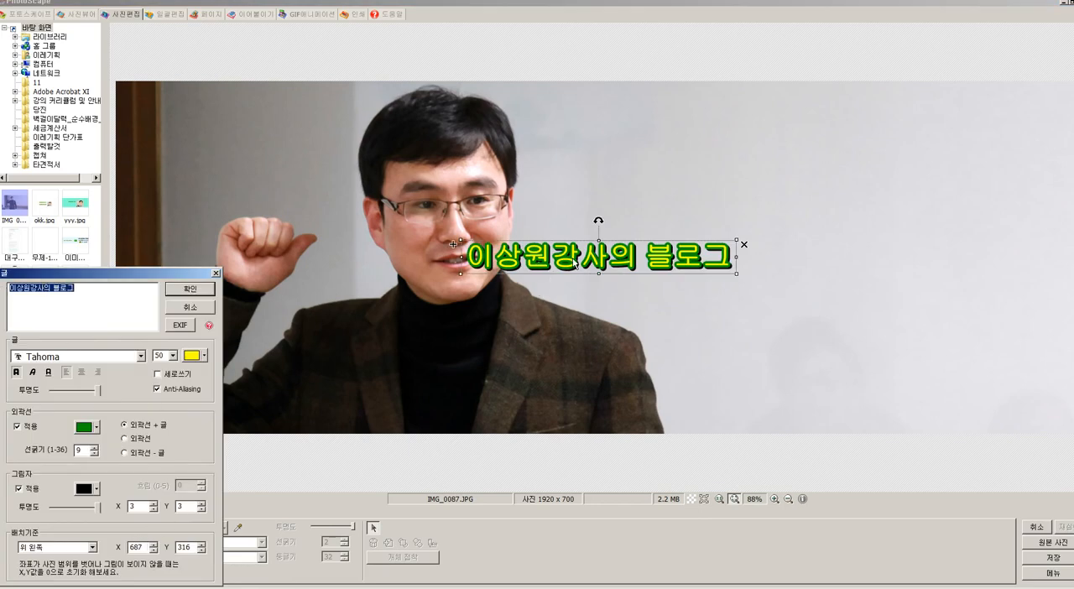
click(95, 427)
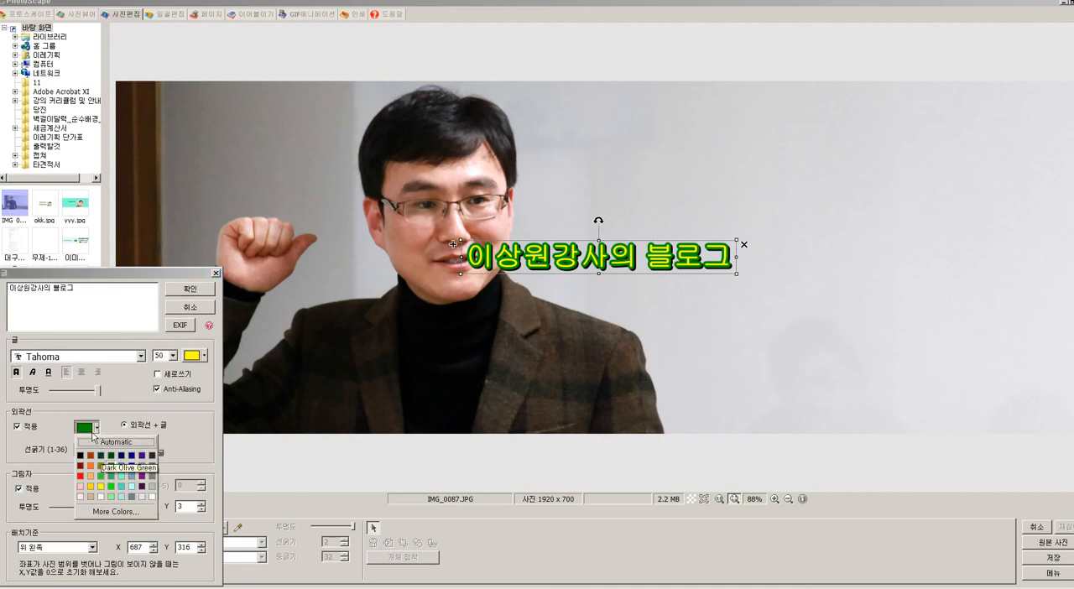
click(127, 406)
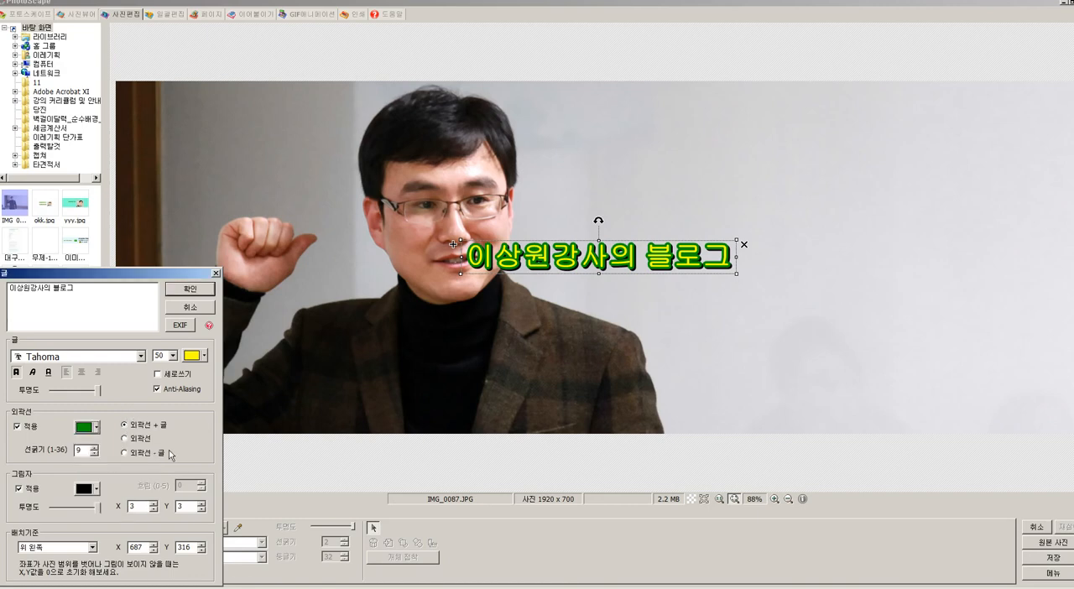
click(205, 356)
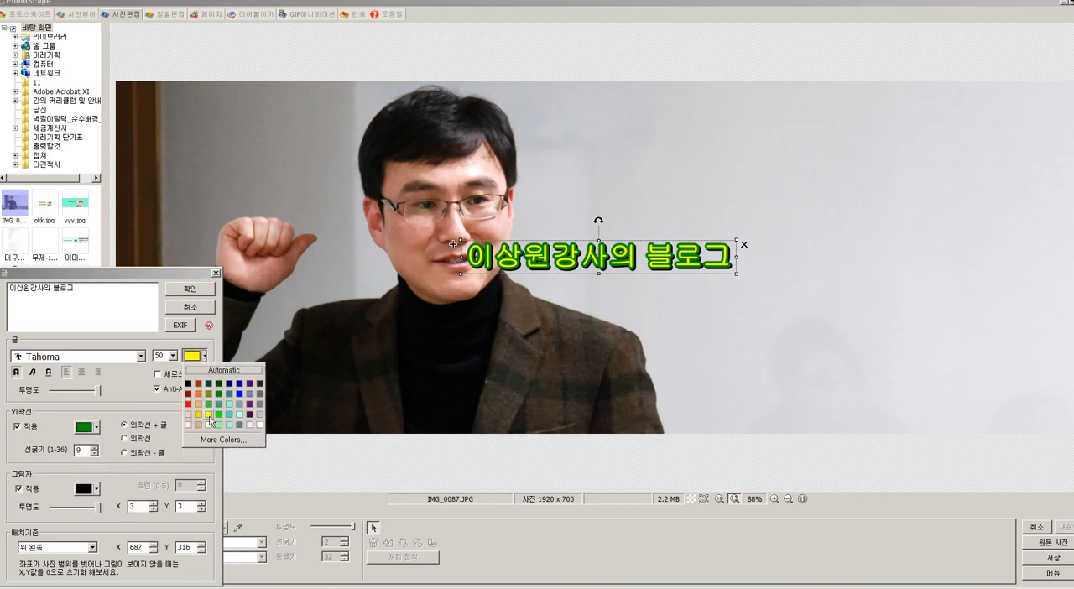
click(209, 424)
Step: Set the title text's outline colour to black and its outline thickness to 2
click(97, 428)
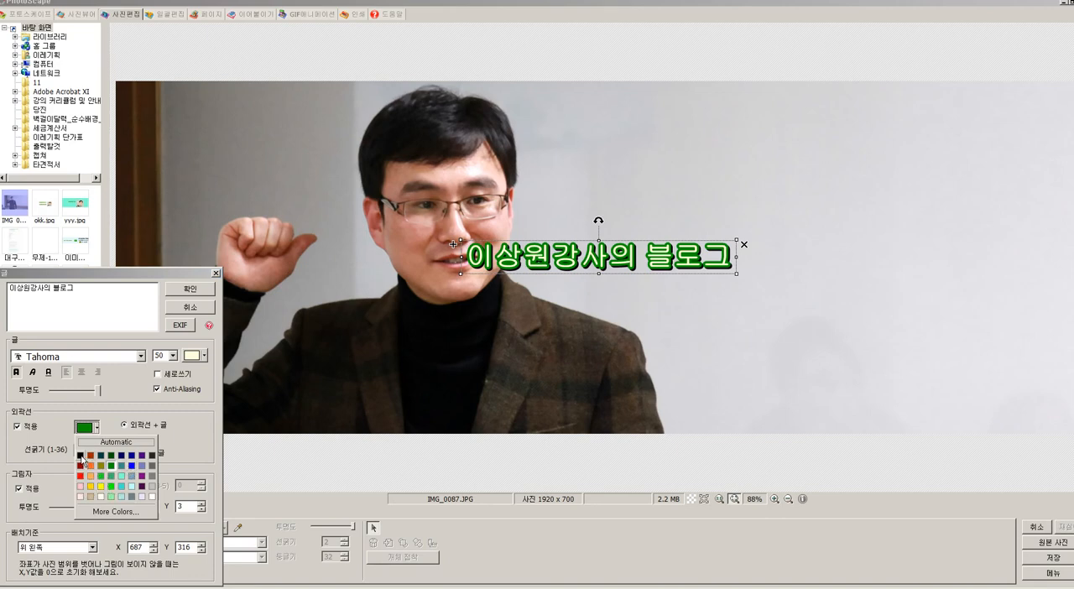
click(81, 455)
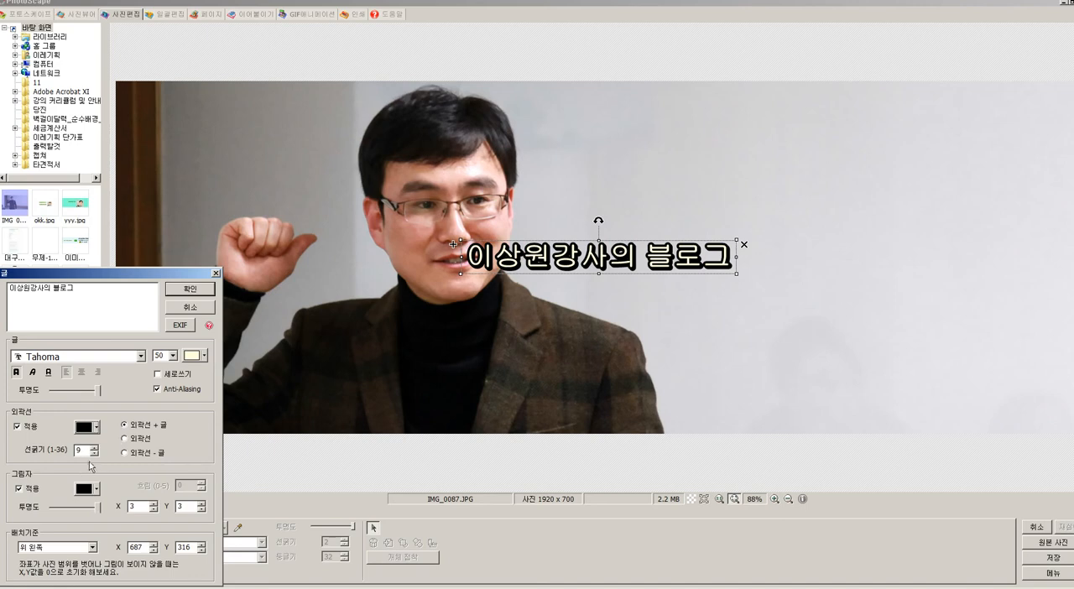
click(94, 455)
click(94, 455)
click(94, 455)
click(94, 455)
click(94, 455)
click(94, 455)
click(94, 455)
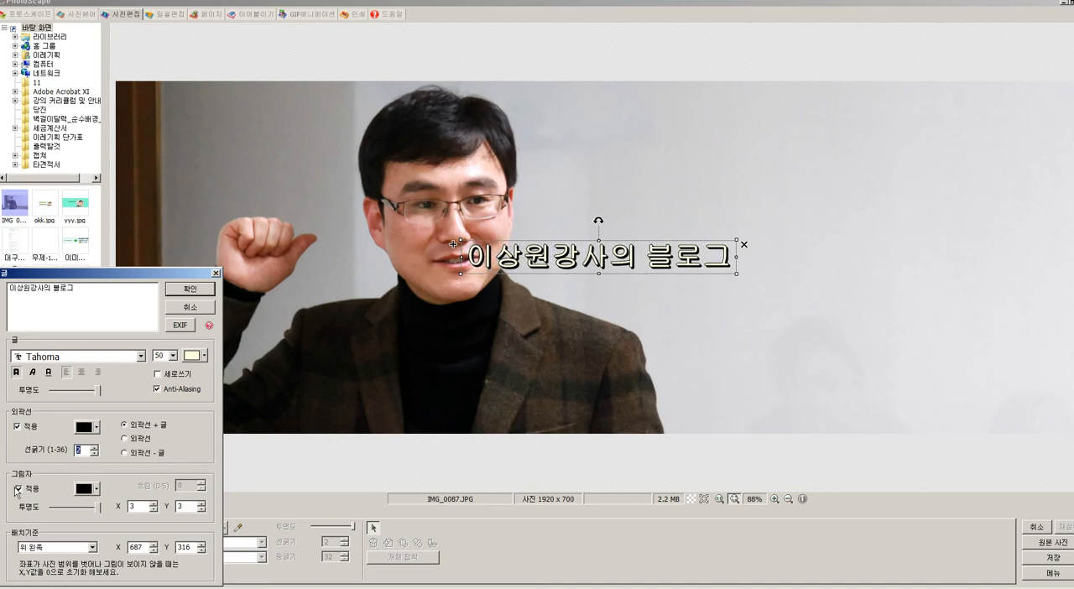
Step: Try blue as the title text's shadow colour and return the shadow to black
click(97, 489)
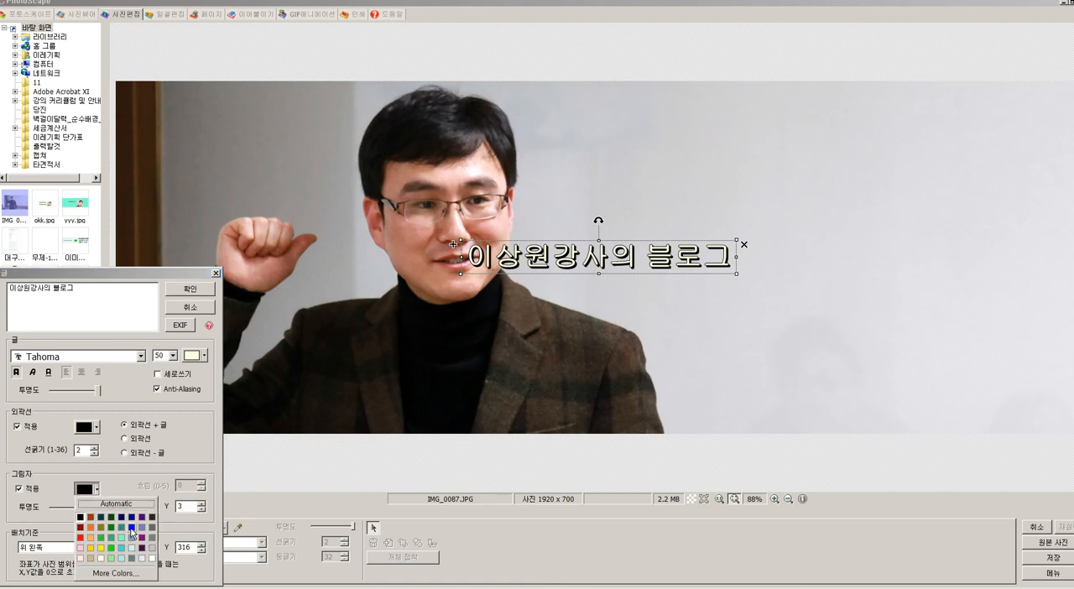
click(130, 530)
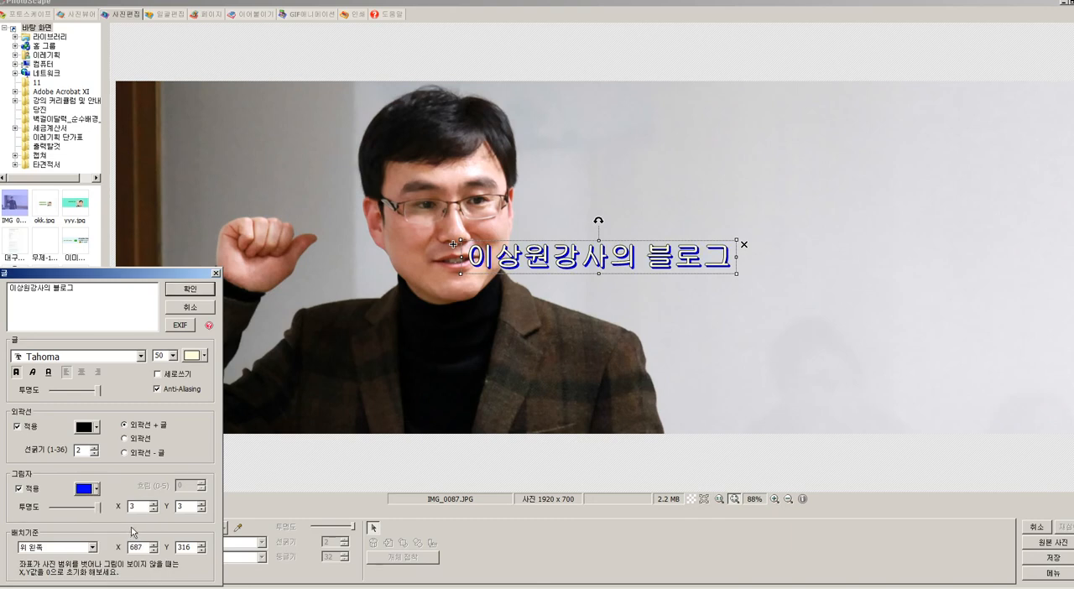
click(95, 489)
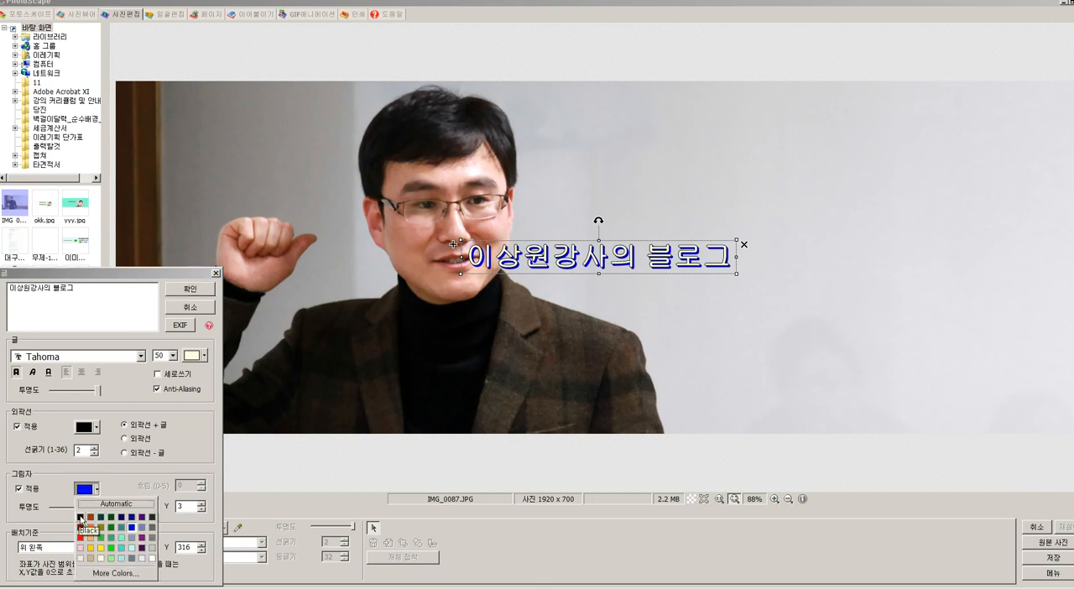
click(80, 518)
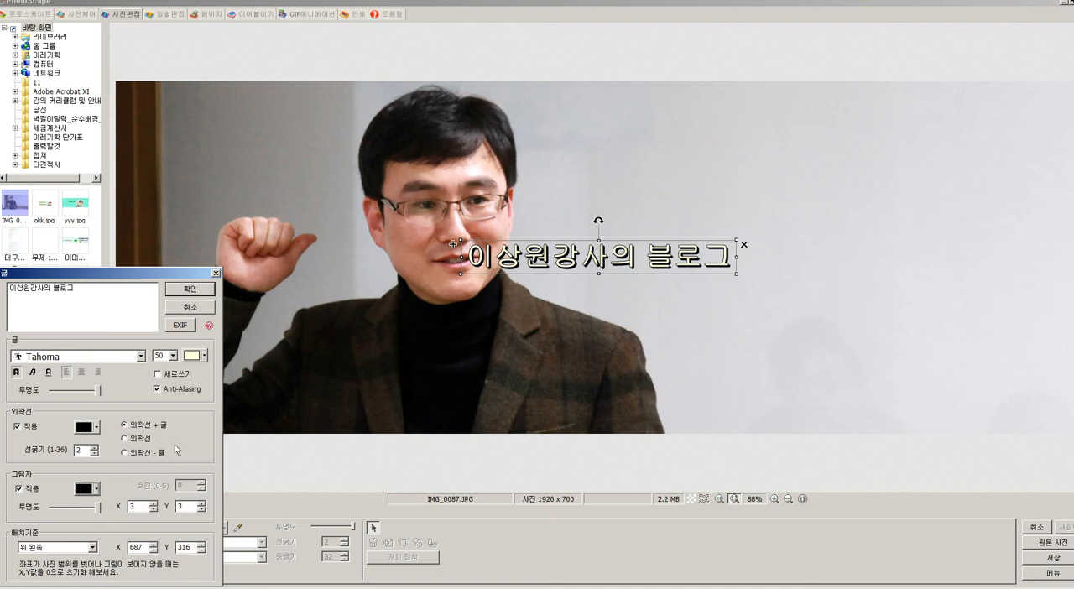
Step: Accept the title text settings and move the title off the man's face onto the empty whiteboard area beside him
click(192, 289)
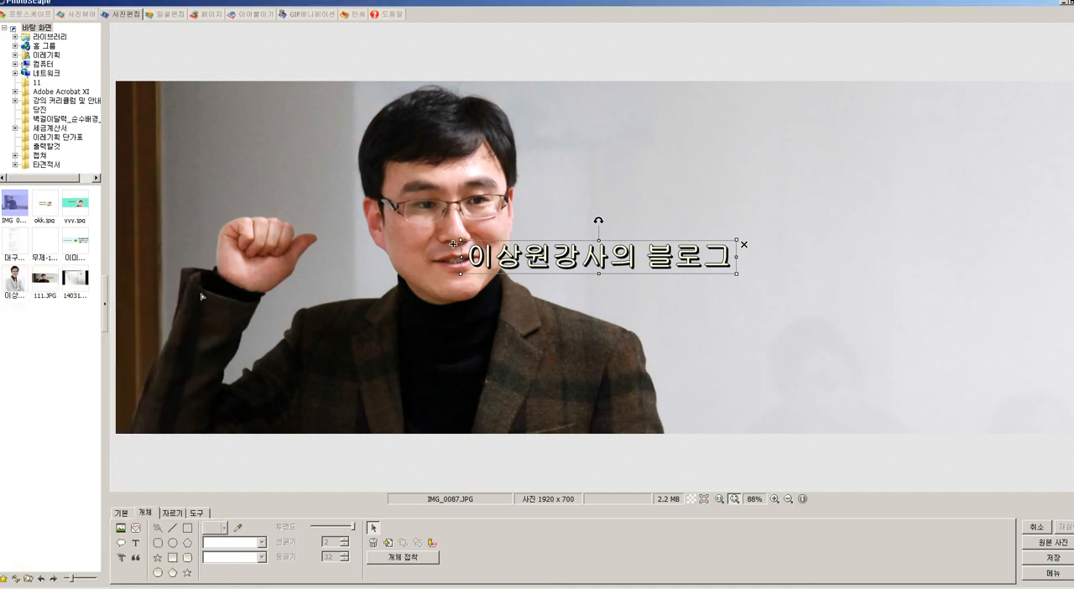
drag(575, 260, 658, 252)
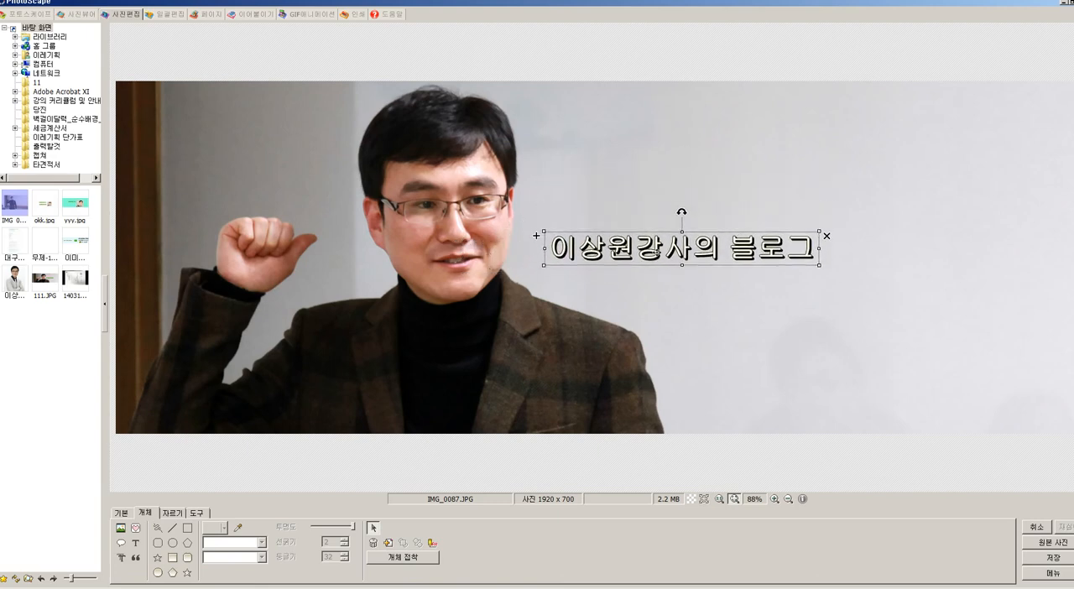
Step: Add a speech balloon to the photo using the pink image10 balloon style
click(120, 545)
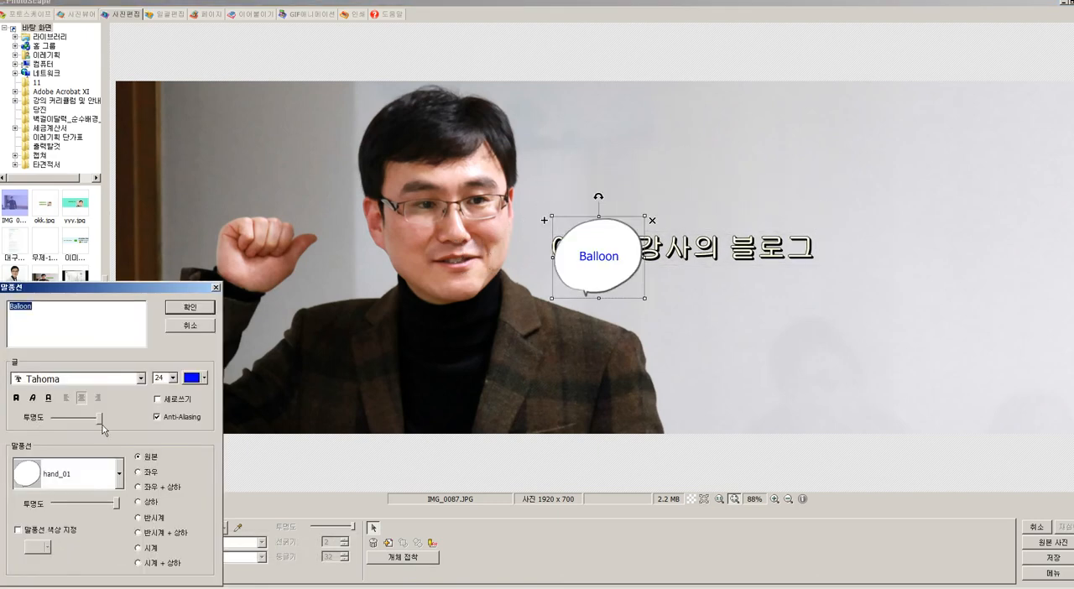
click(119, 474)
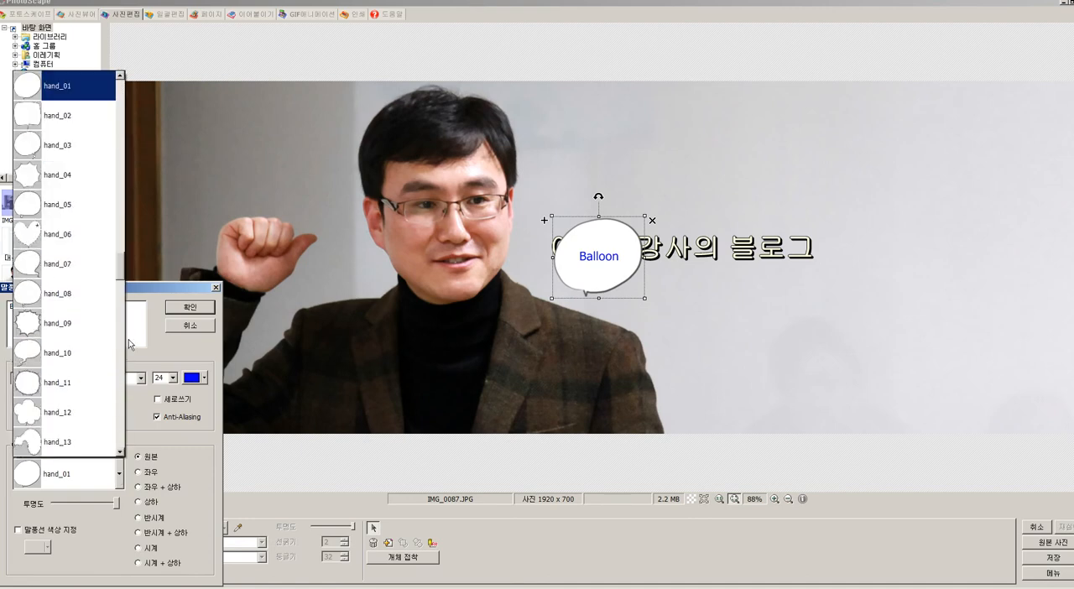
drag(125, 277, 126, 337)
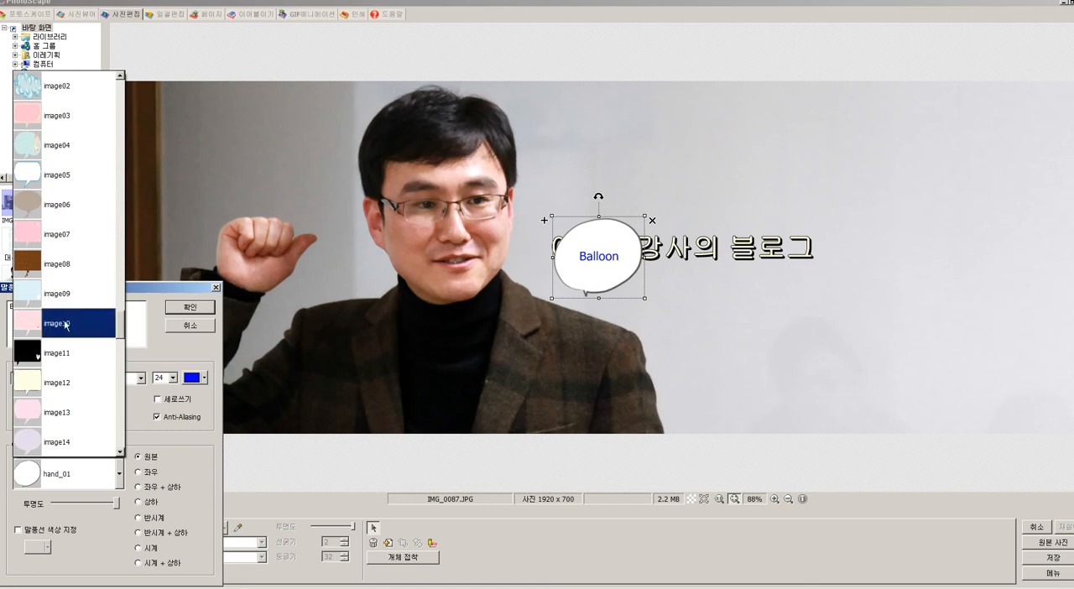
click(33, 323)
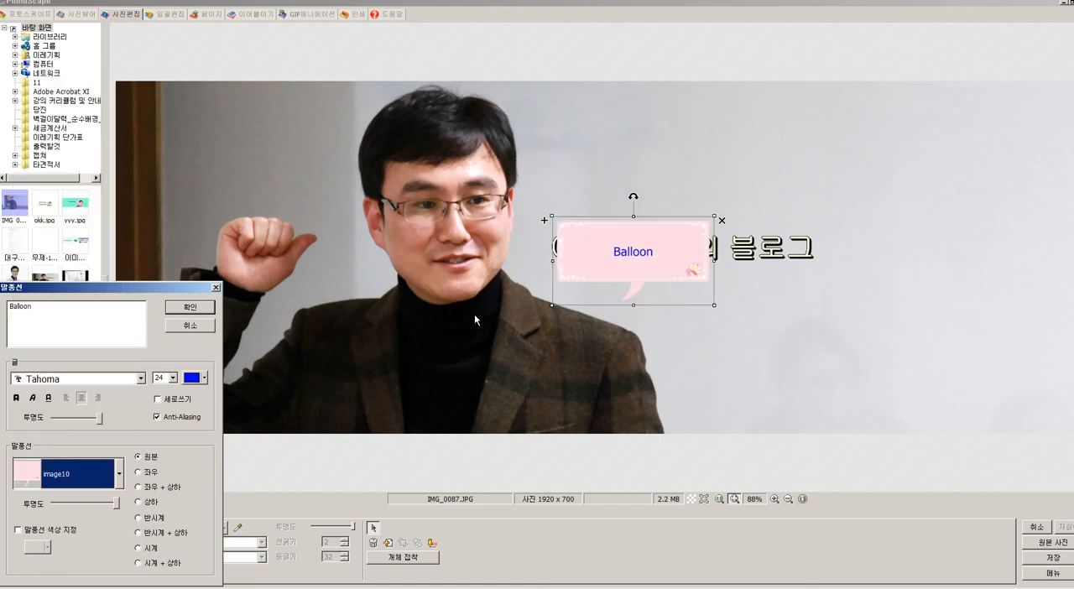
Step: Replace the balloon's placeholder text with 블로거들을 위한 블로그 and accept the balloon
drag(39, 312, 0, 314)
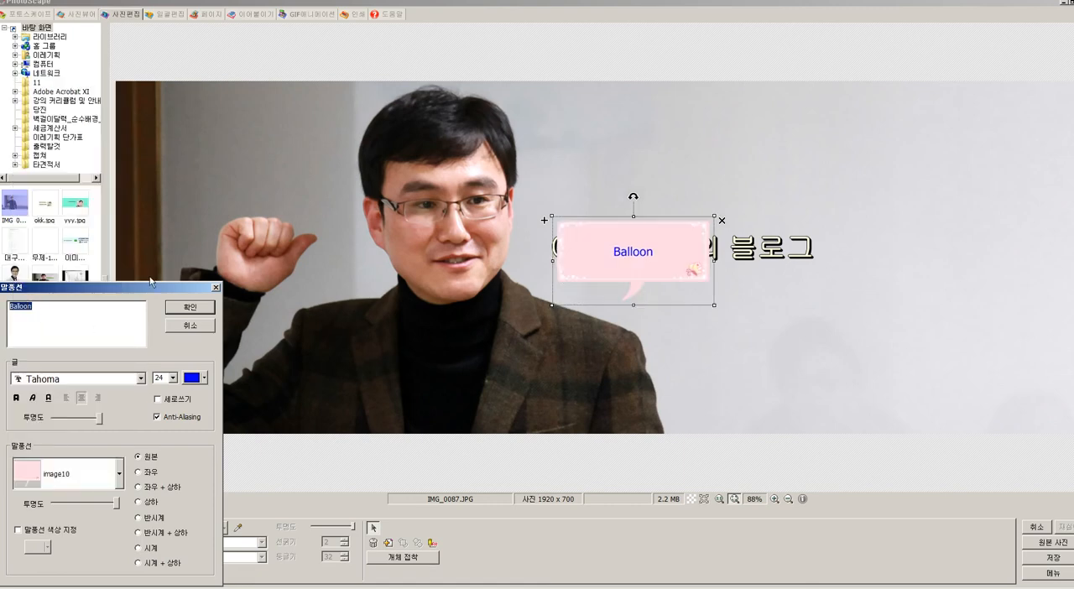
text(q)
text(블로거)
text(들)
text(을 )
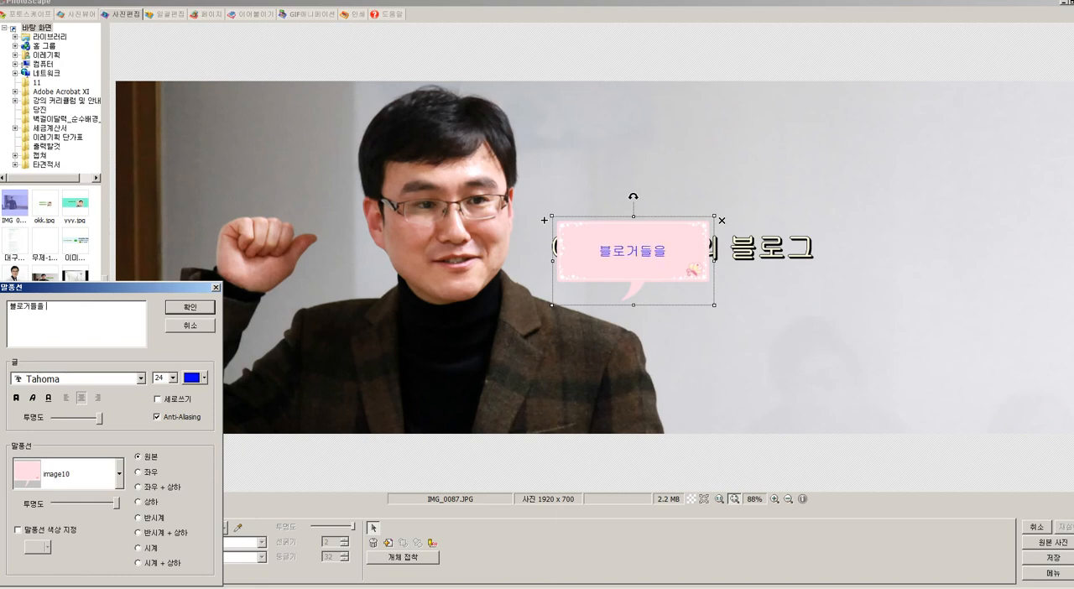
text(위한 ㅂ블로그)
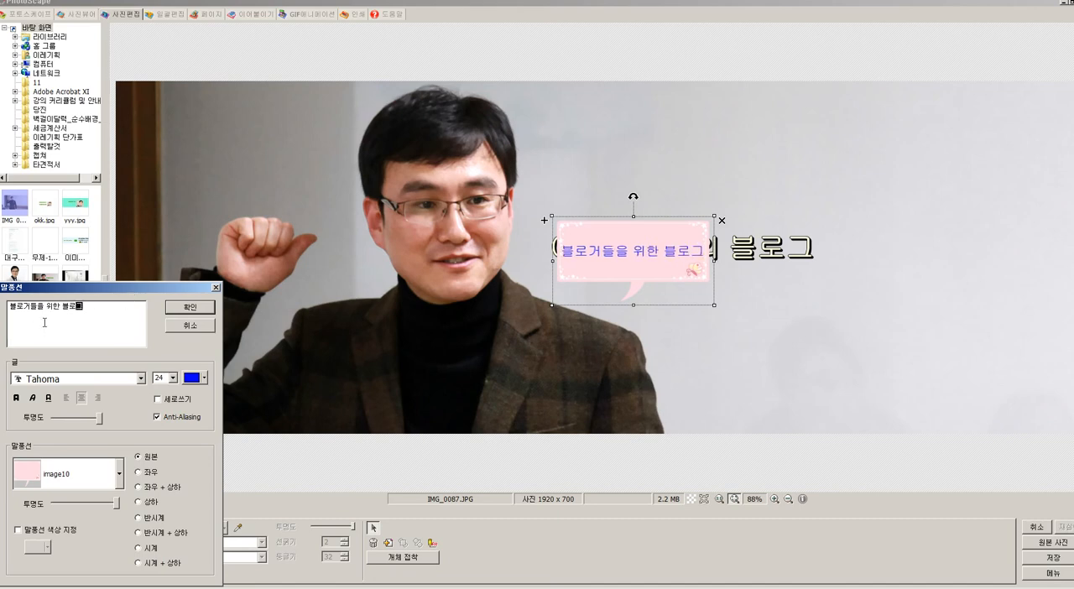
click(191, 307)
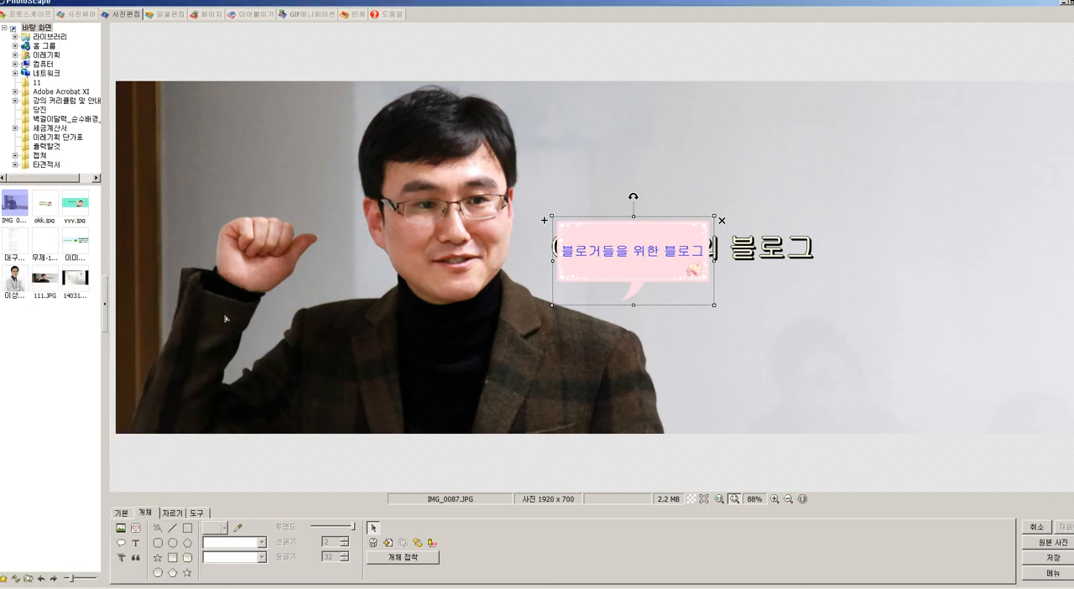
Step: Move the speech balloon above the blog title and shift the title slightly down so the two do not overlap
drag(625, 245, 622, 157)
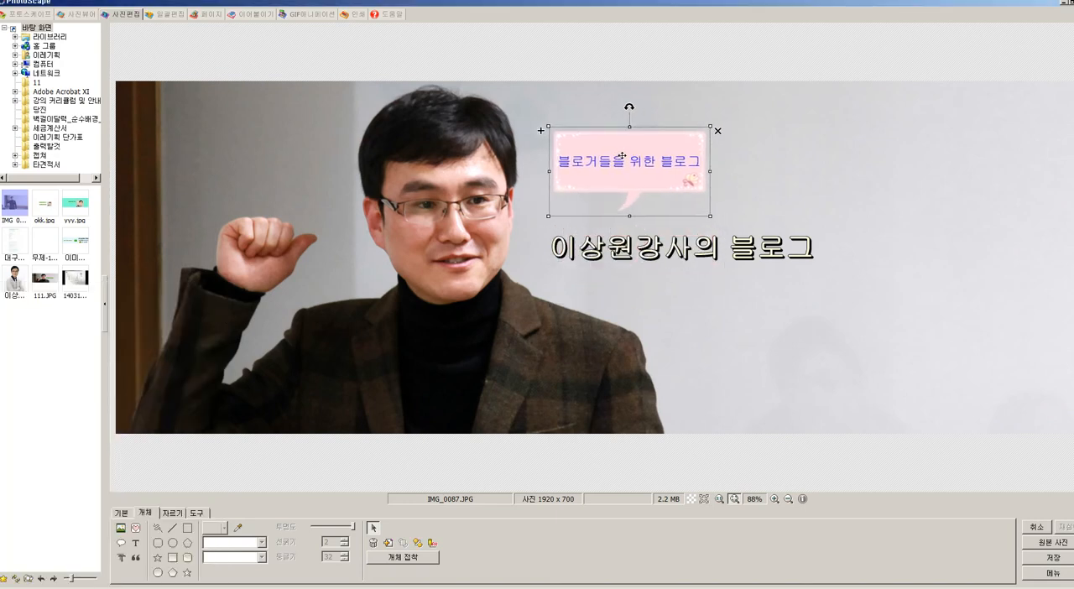
click(663, 249)
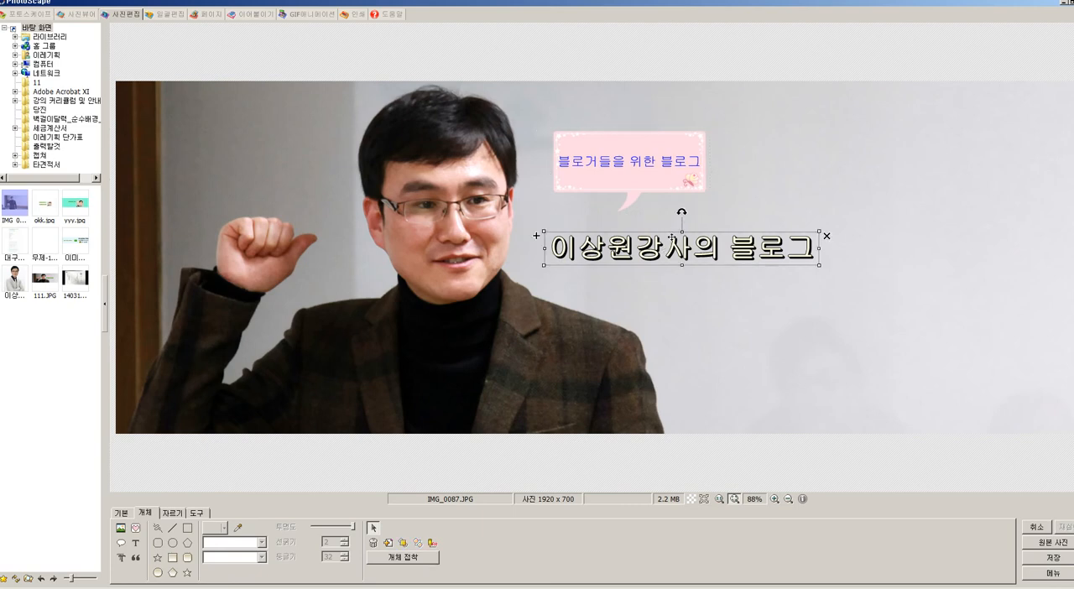
drag(669, 235, 659, 250)
click(779, 342)
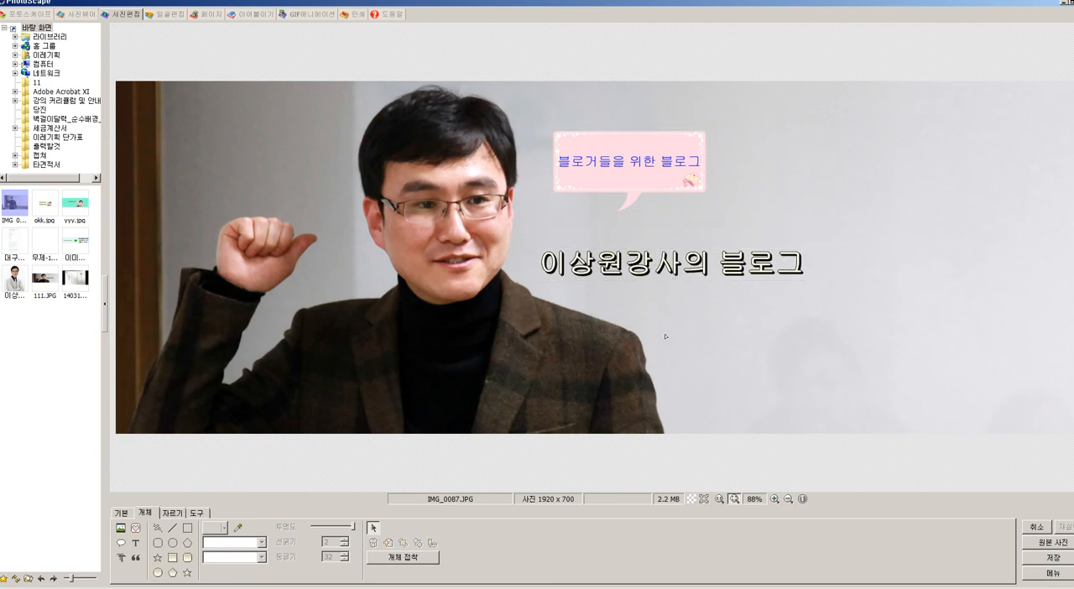
Step: Save the finished image under a new name as a JPEG called 대문 on the desktop, at 85% quality
click(1053, 558)
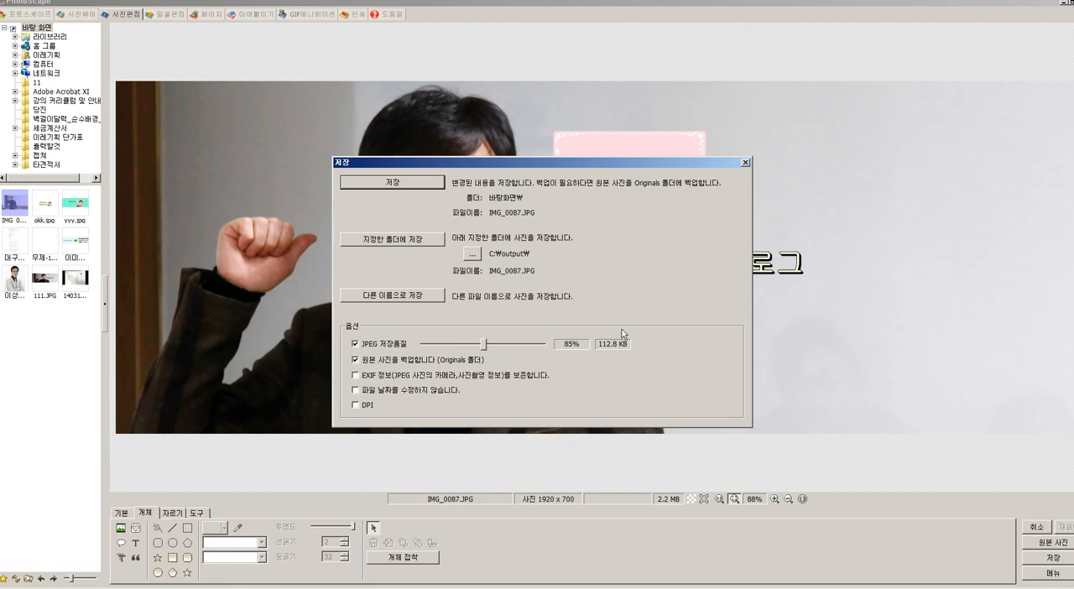
drag(482, 345, 484, 346)
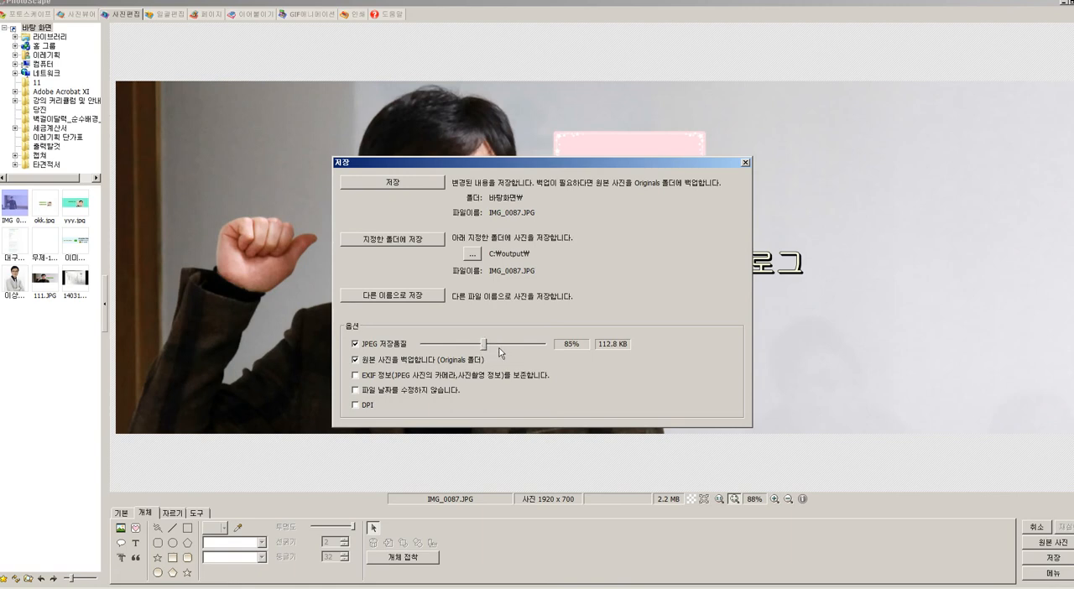
click(387, 297)
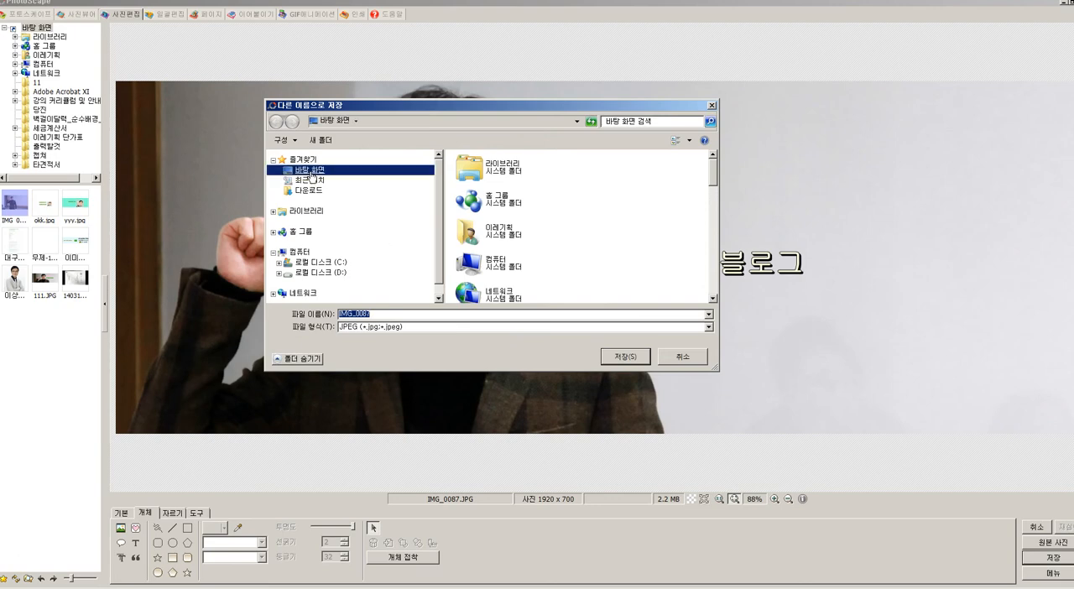
text(12345)
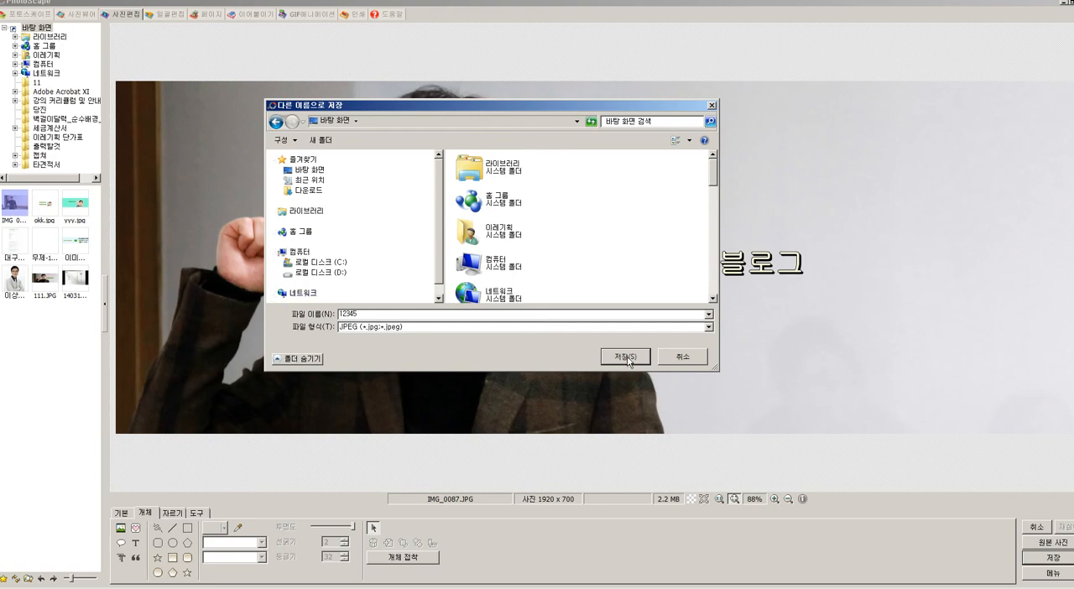
drag(367, 314, 266, 311)
text(대구)
click(623, 359)
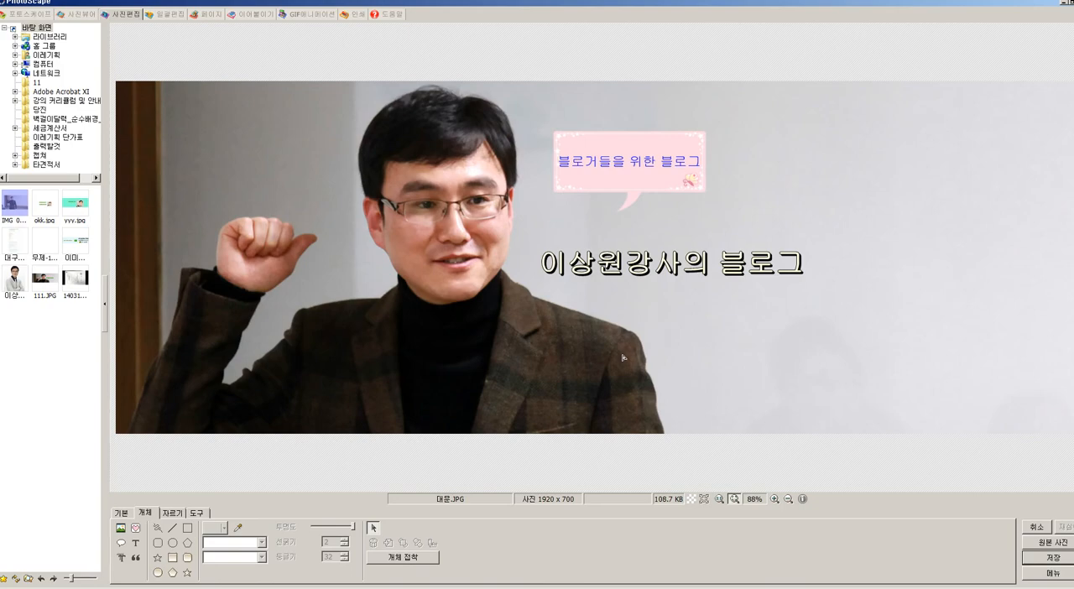
Step: Switch to the Naver blog in Chrome and open the direct registration (직접등록) settings for the skin background in the remote control (리모콘)
click(1063, 6)
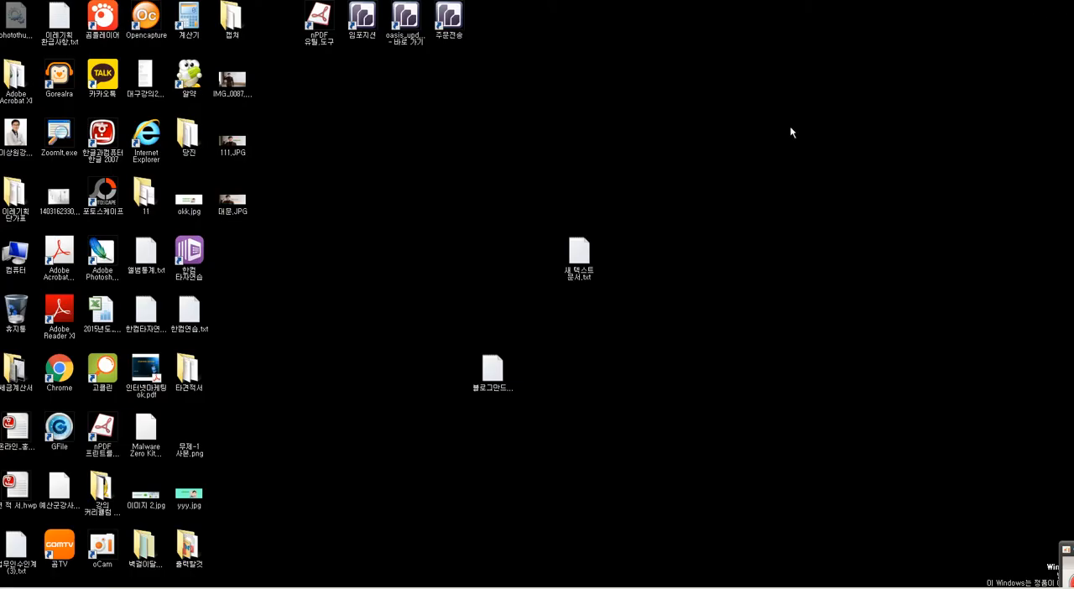
click(127, 586)
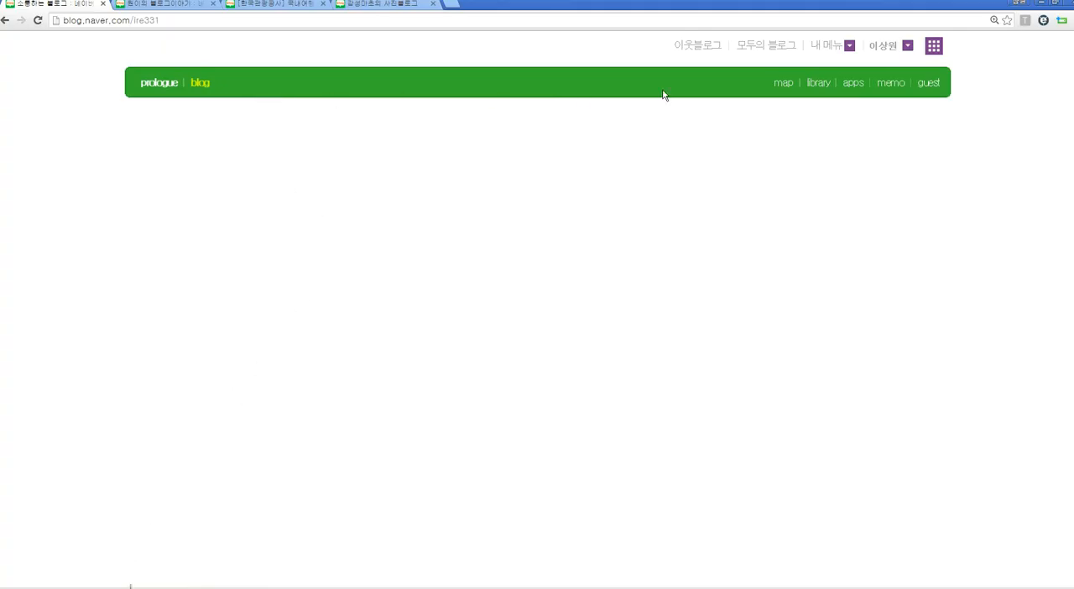
click(849, 46)
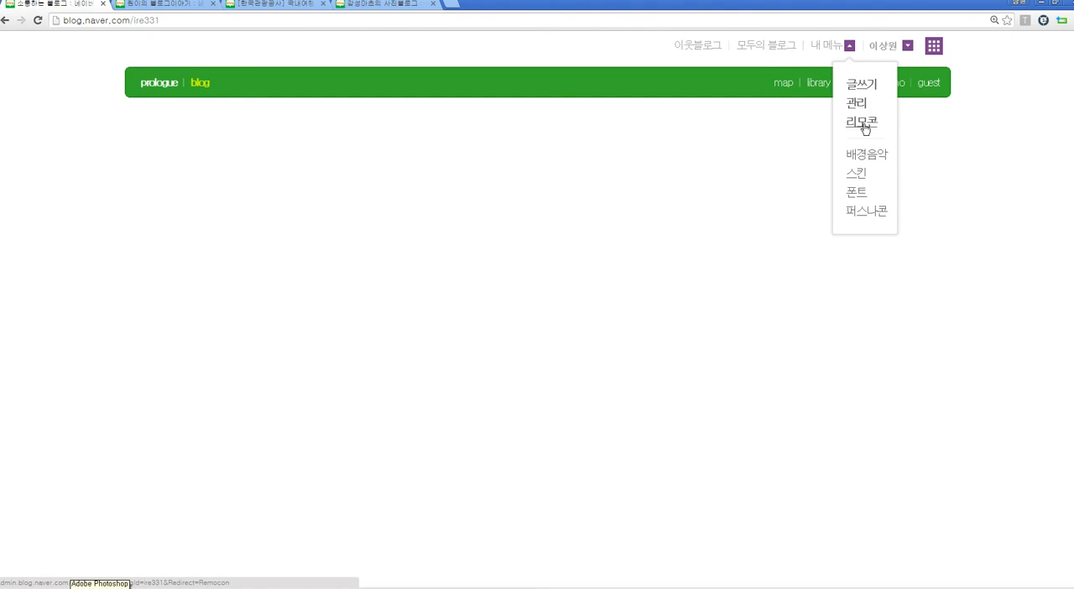
click(863, 122)
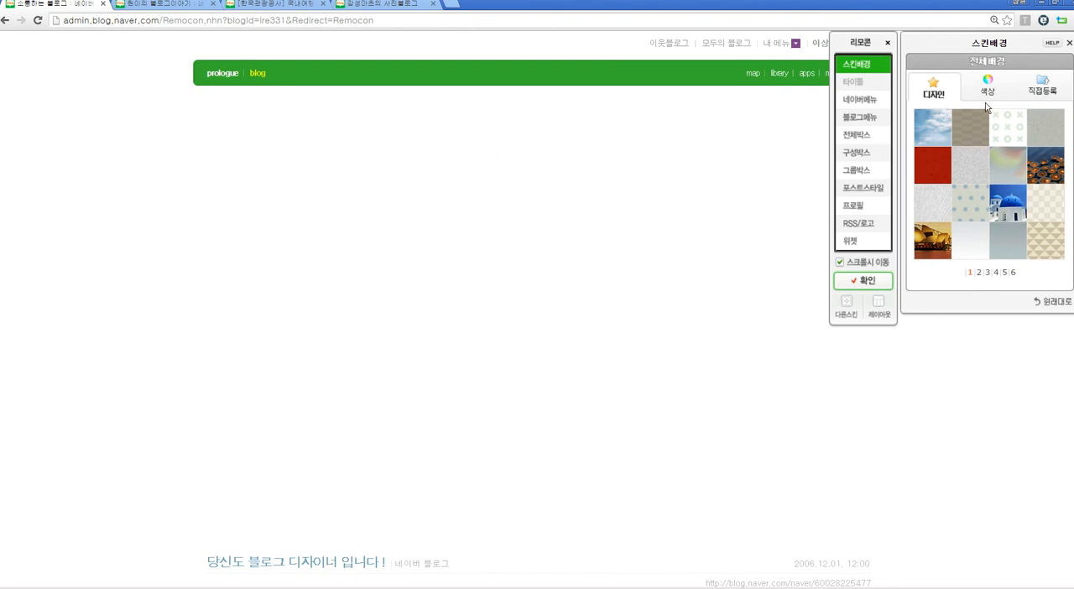
click(1054, 94)
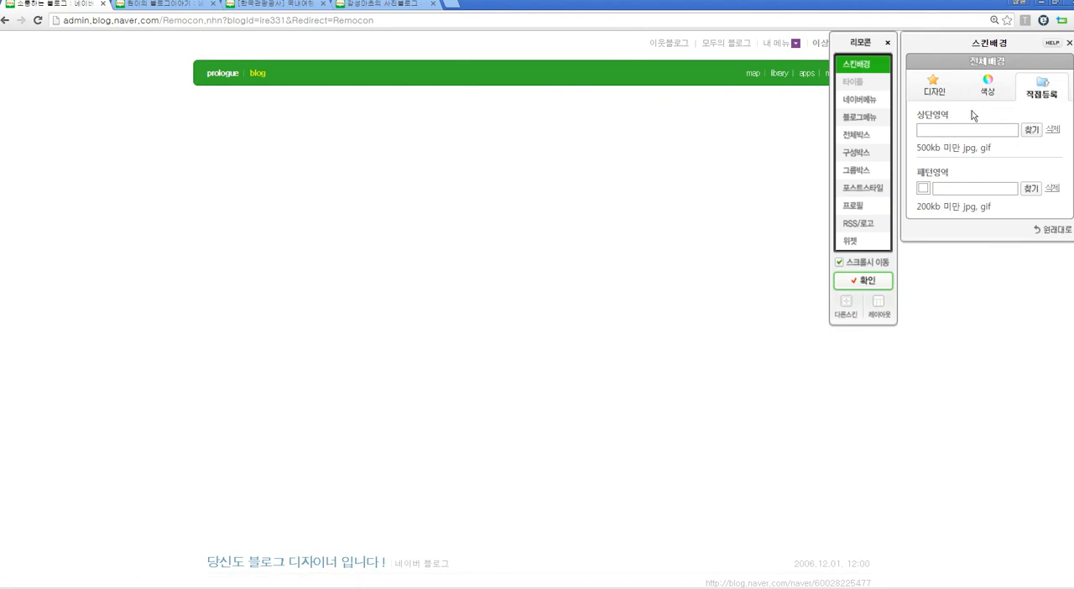
Step: Upload 대문.JPG from the desktop as the skin background's upper area (상단영역) image and check it on the page
click(1031, 129)
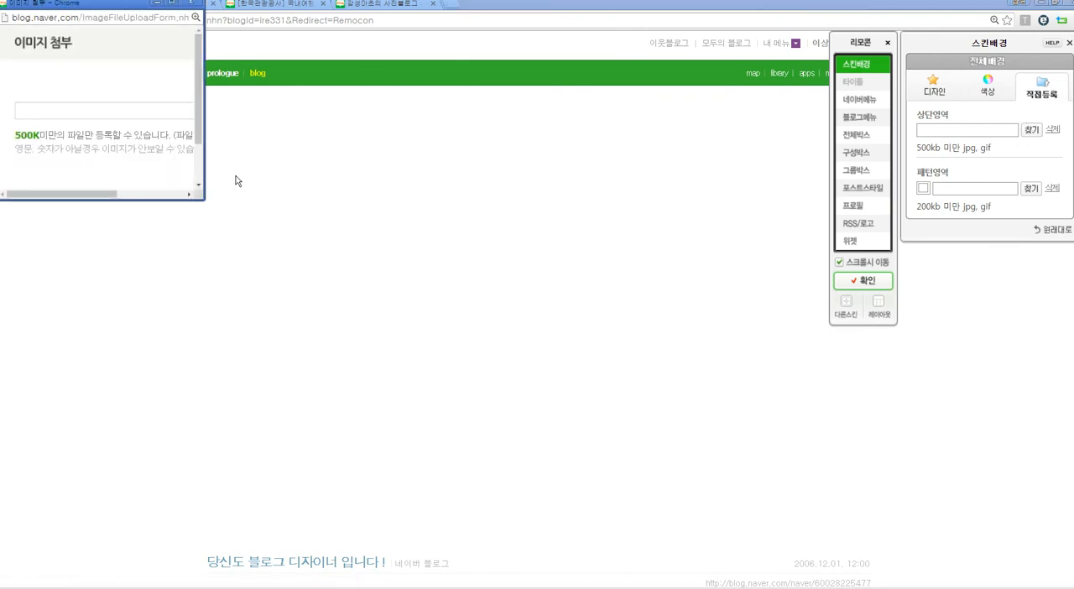
drag(205, 200, 353, 288)
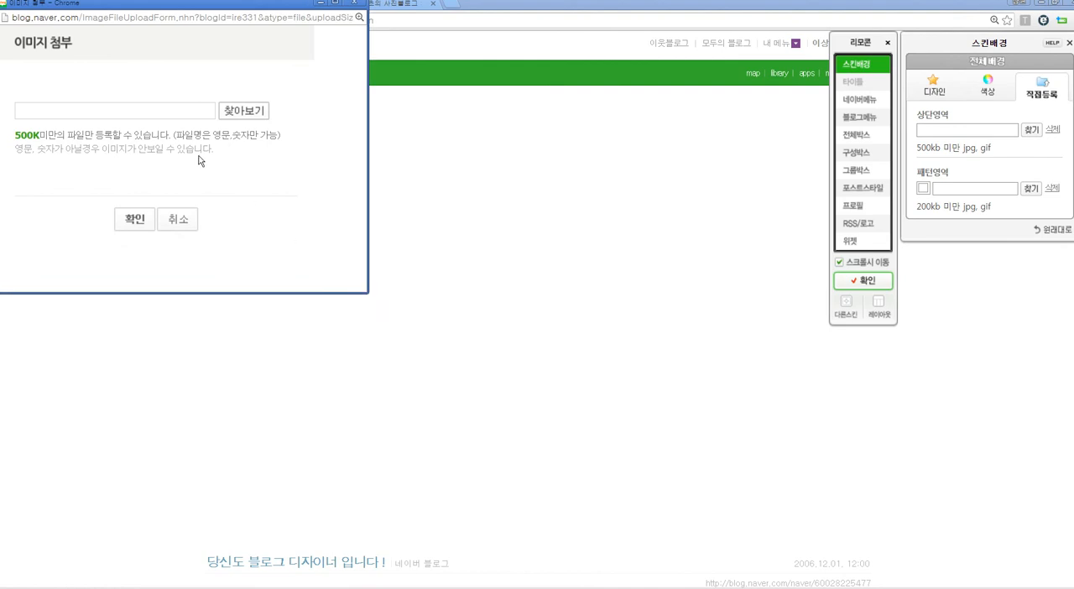
click(237, 116)
drag(525, 102, 498, 242)
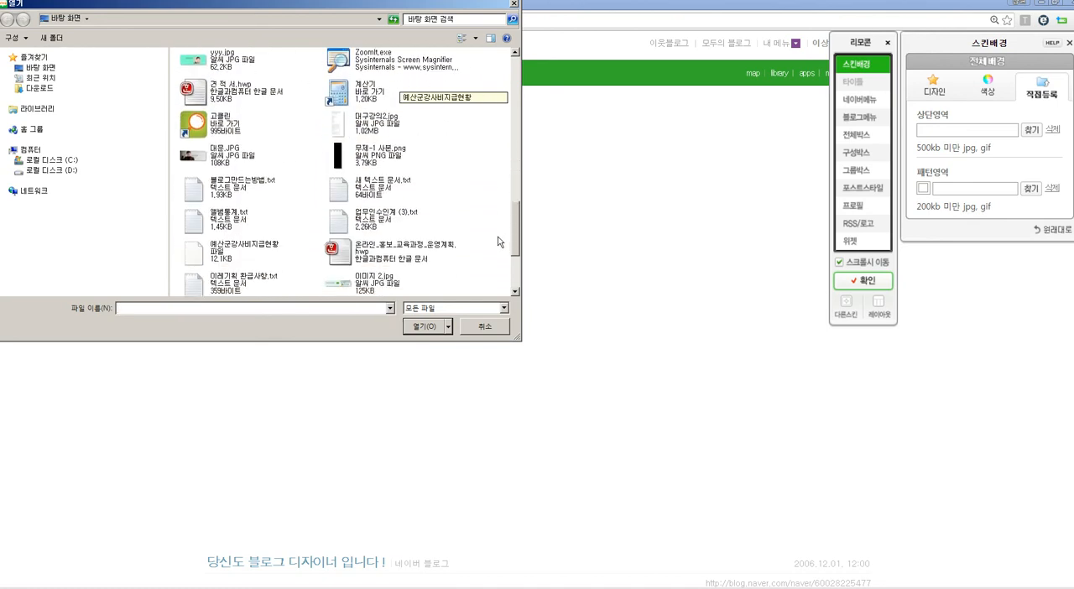
click(209, 161)
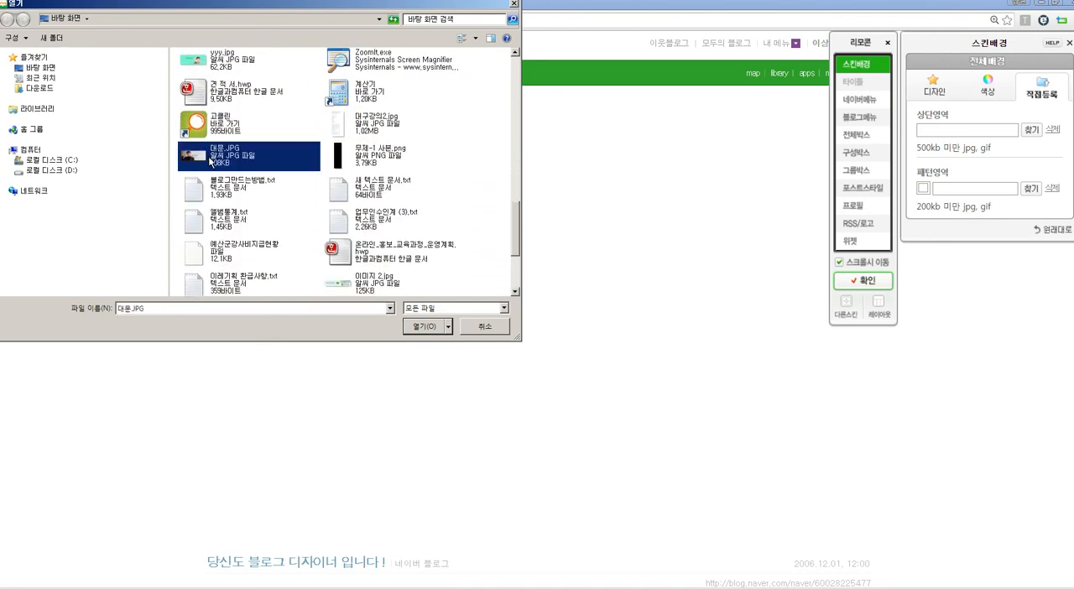
click(422, 327)
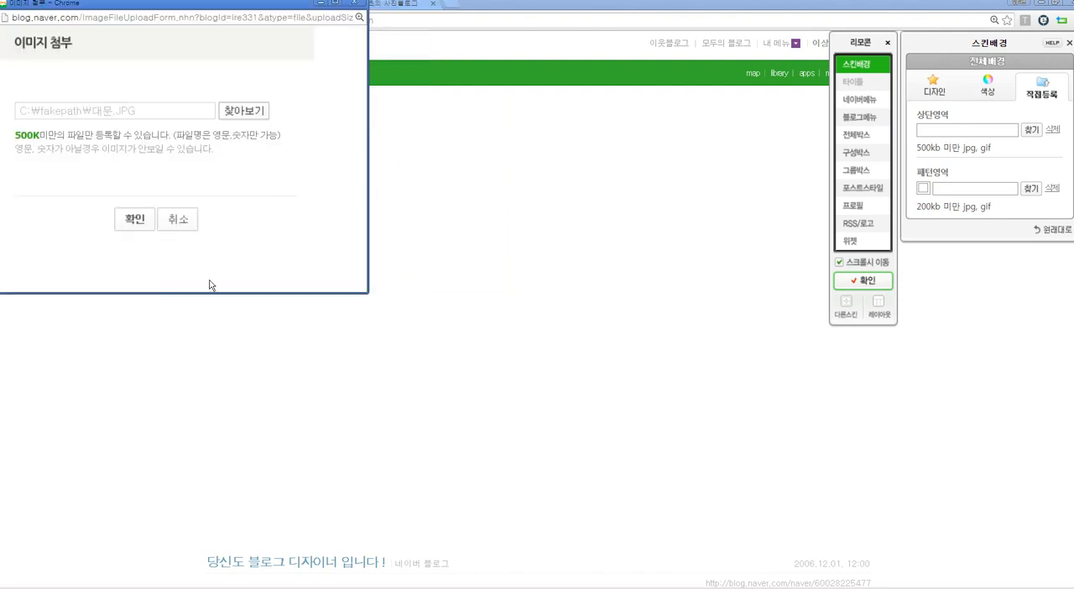
click(131, 219)
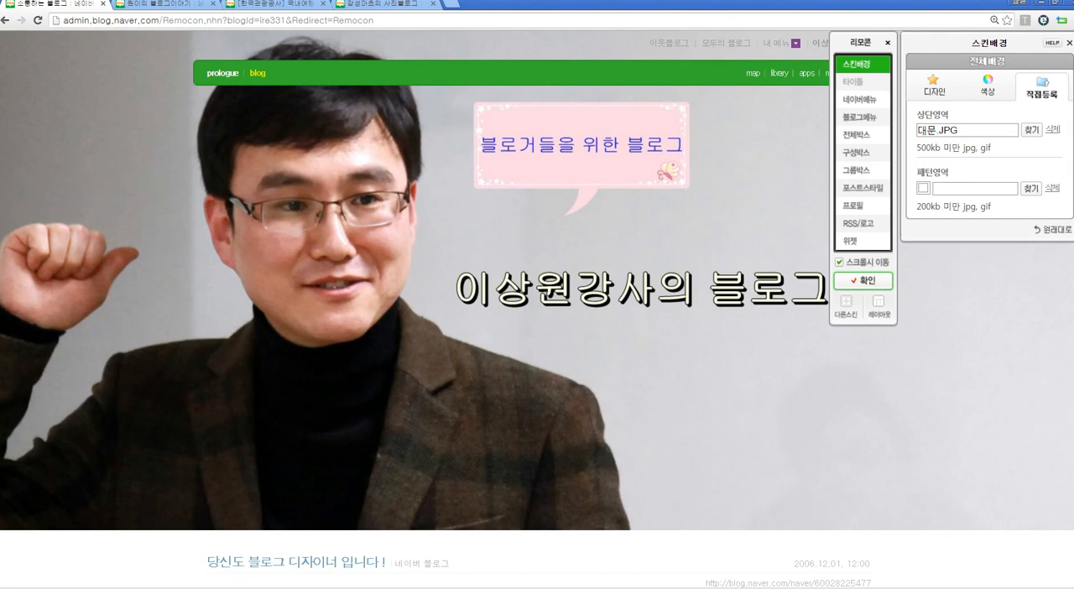
scroll(476, 303, down, 3)
scroll(620, 351, up, 1)
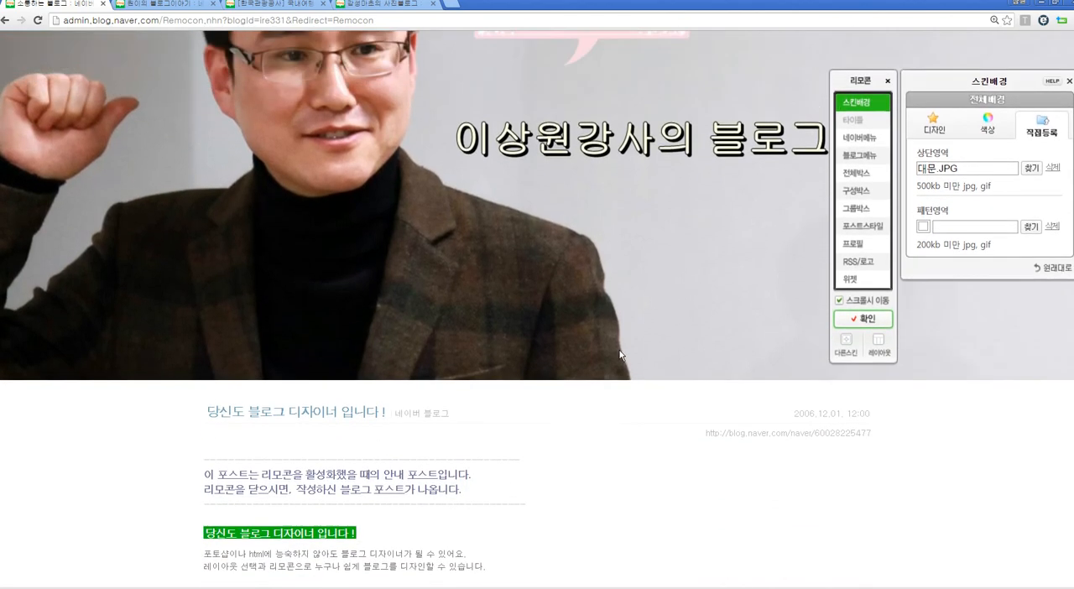
scroll(620, 354, up, 2)
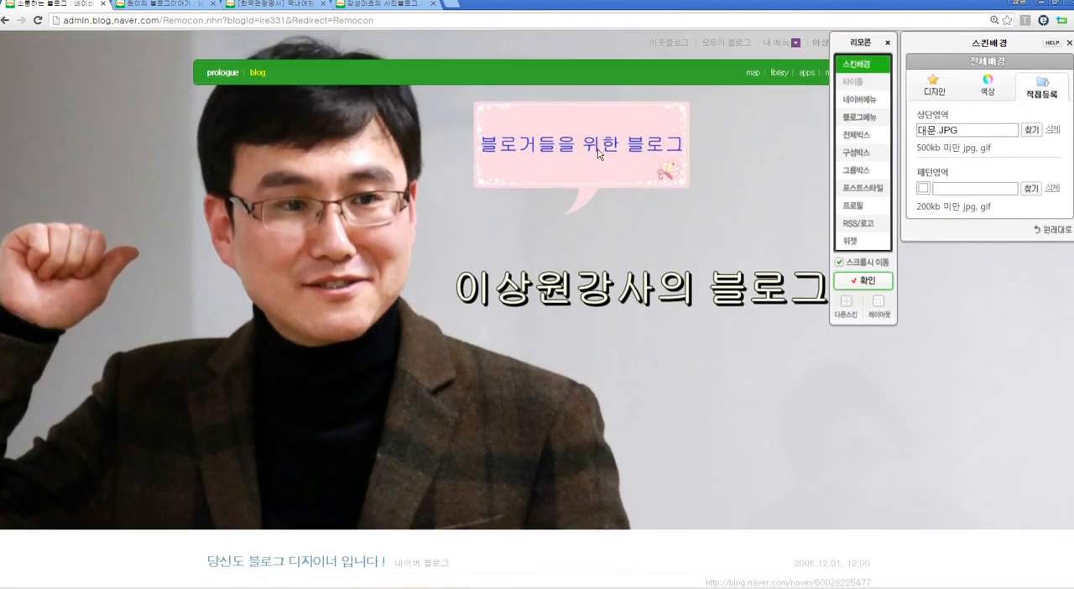
Step: Reposition the remote control (리모콘) over the page and toggle its move-on-scroll (스크롤시 이동) option
drag(941, 48, 790, 305)
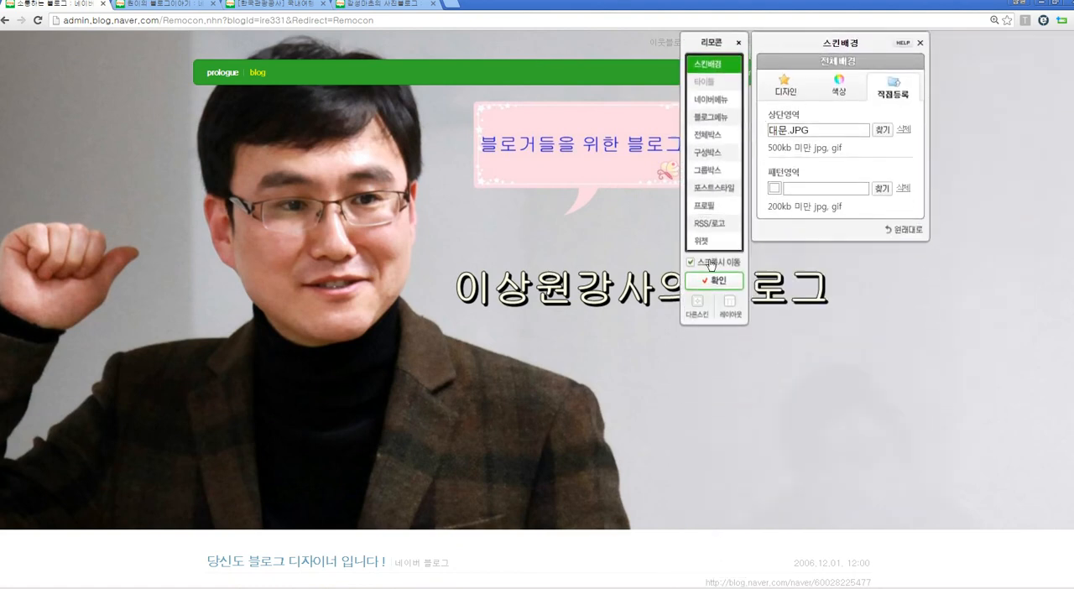
click(690, 263)
drag(805, 37, 845, 37)
click(731, 263)
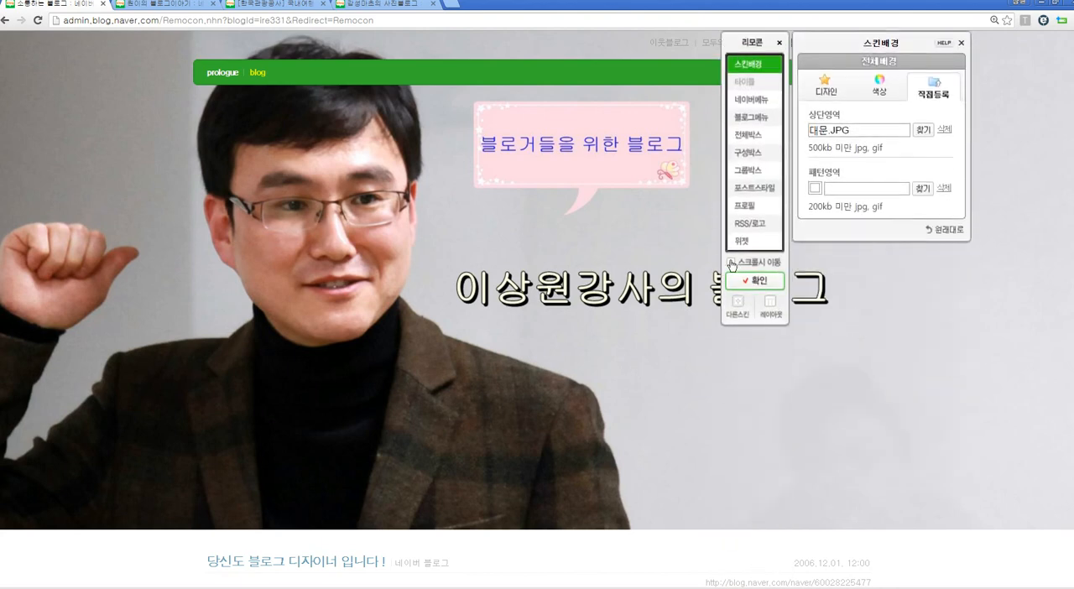
drag(837, 45, 818, 291)
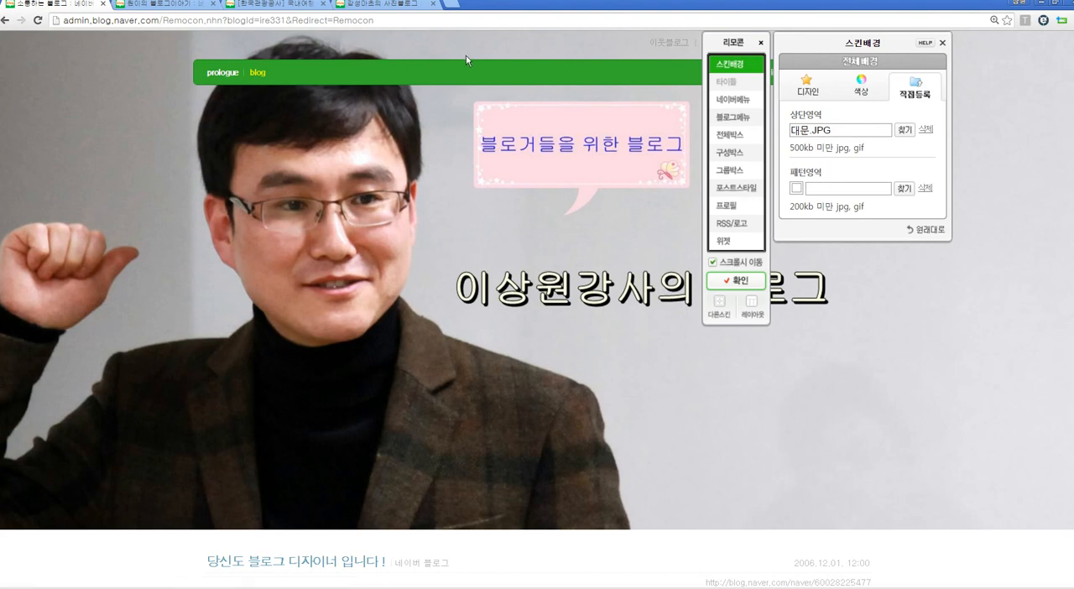
drag(742, 40, 864, 40)
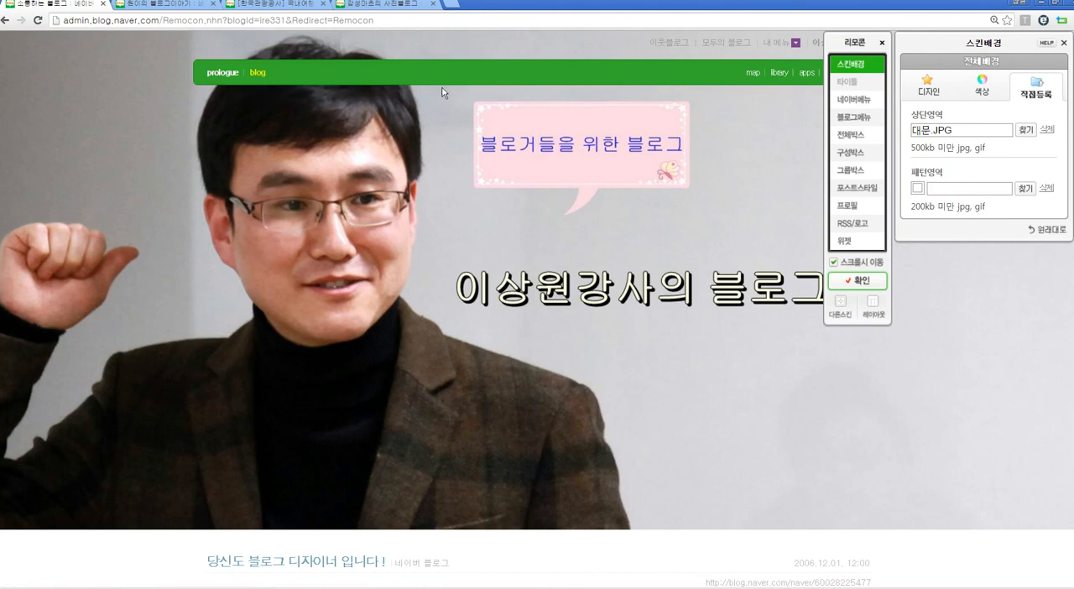
Step: Try the red, grey and green designs for the blog menu (블로그메뉴) and make its background transparent (투명) instead
click(852, 119)
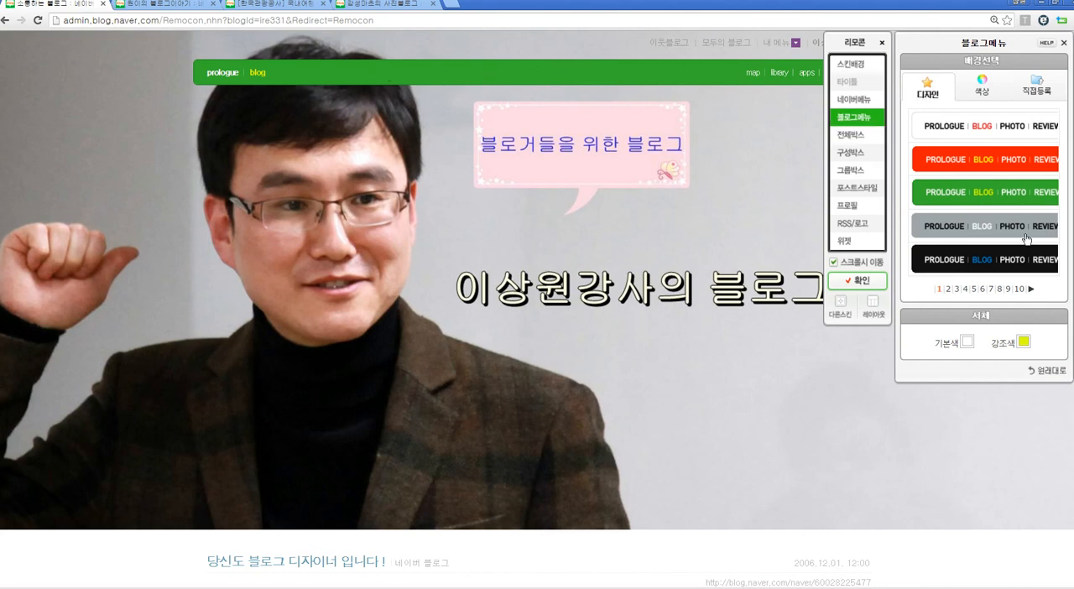
click(991, 163)
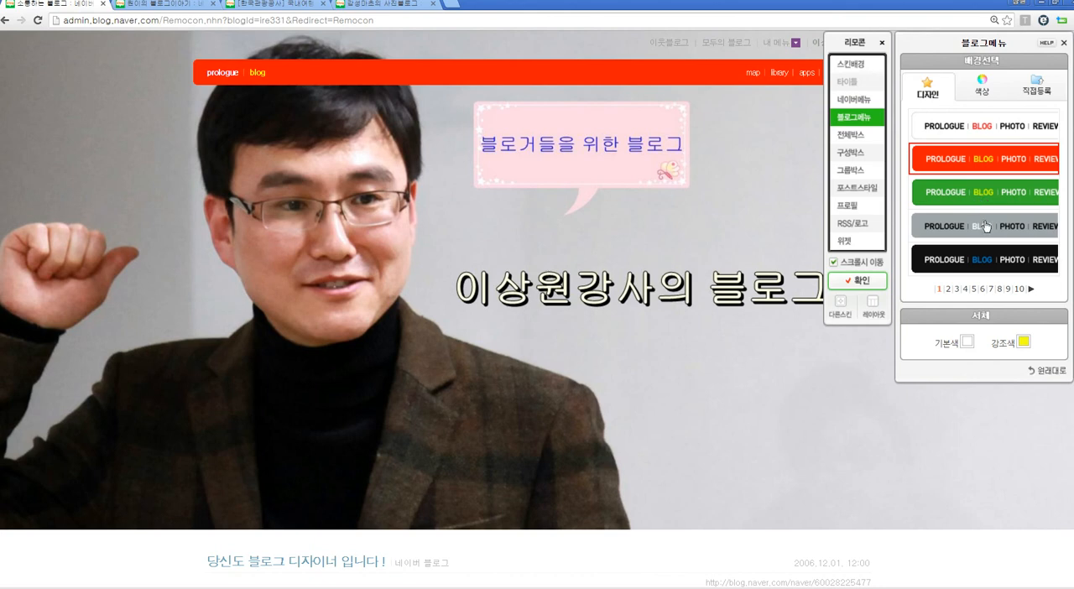
click(986, 227)
click(973, 192)
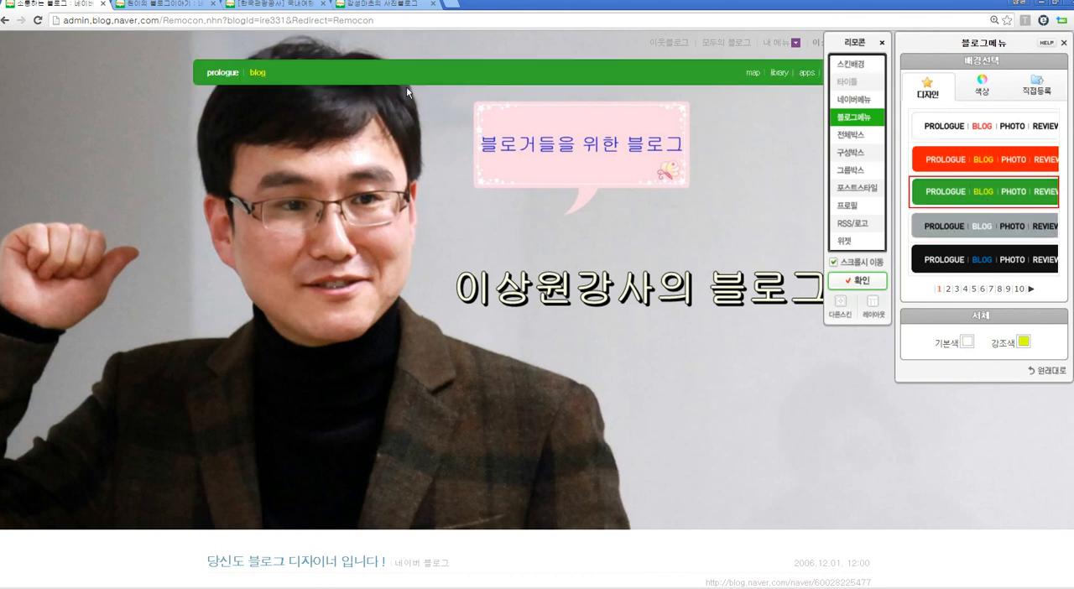
click(991, 91)
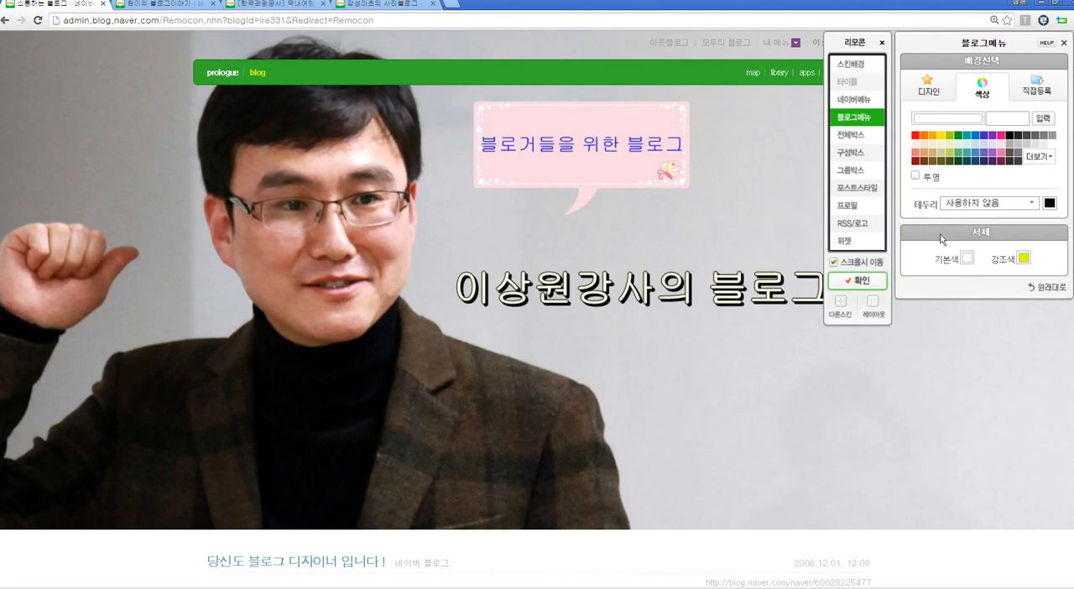
click(916, 176)
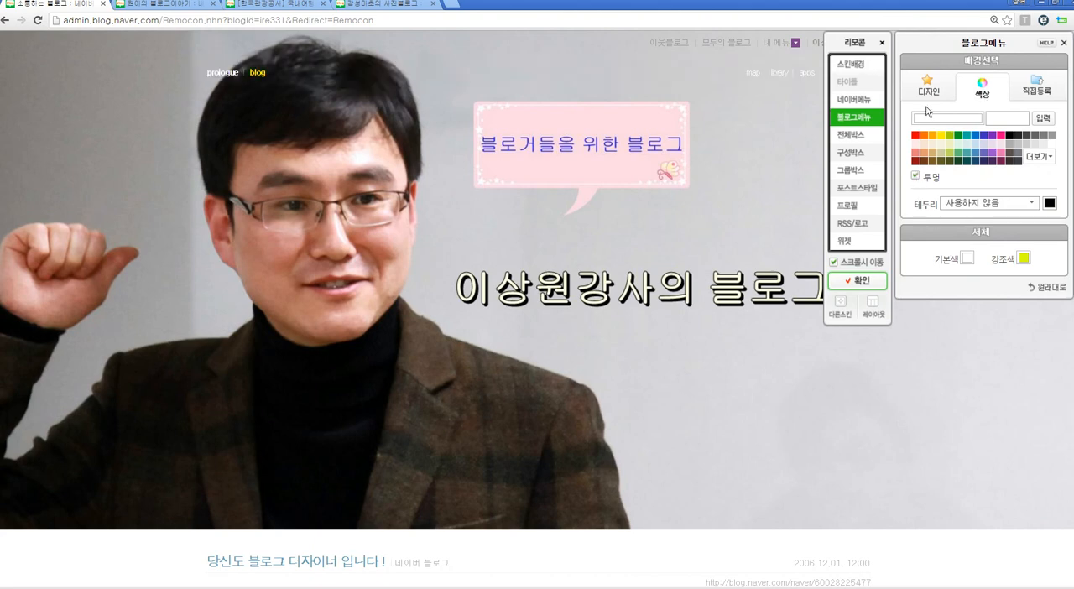
Step: Test the remote control's 스크롤시 이동 option by switching it off, scrolling the page and switching it back on
drag(937, 41, 108, 58)
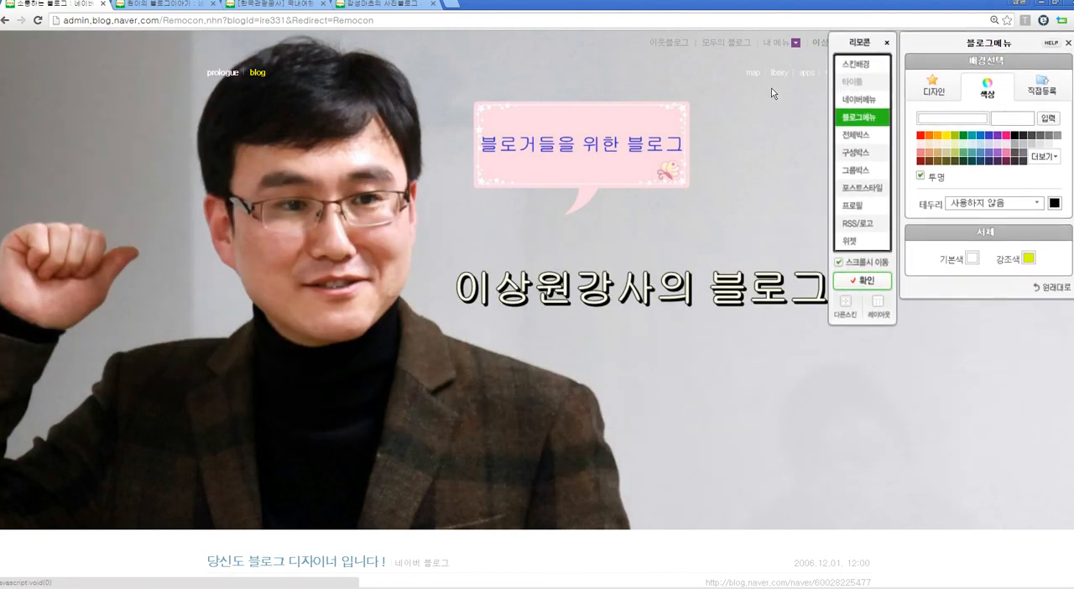
click(839, 263)
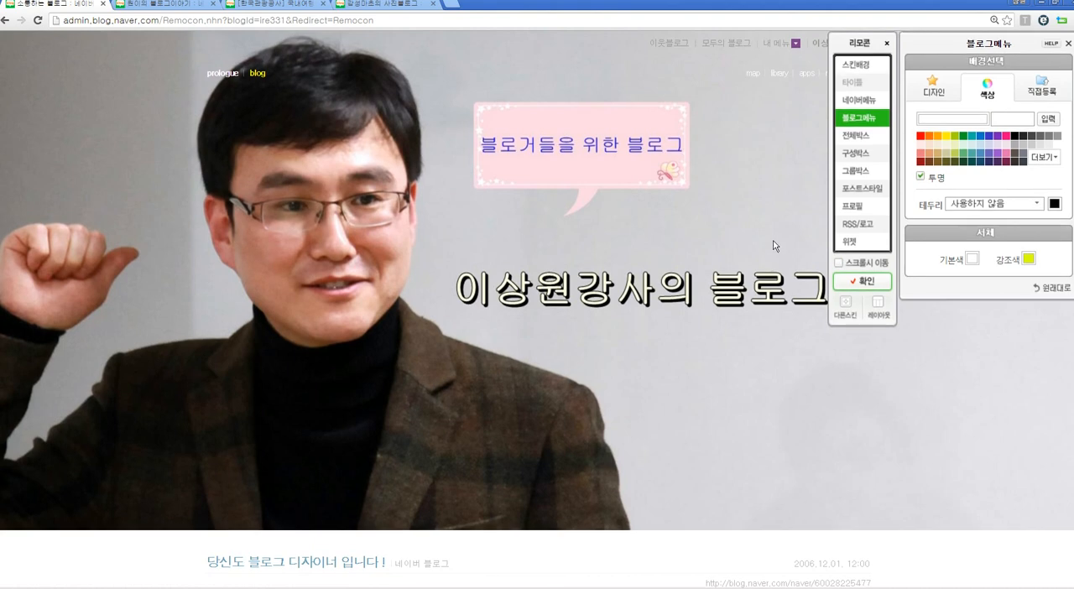
scroll(780, 234, down, 1)
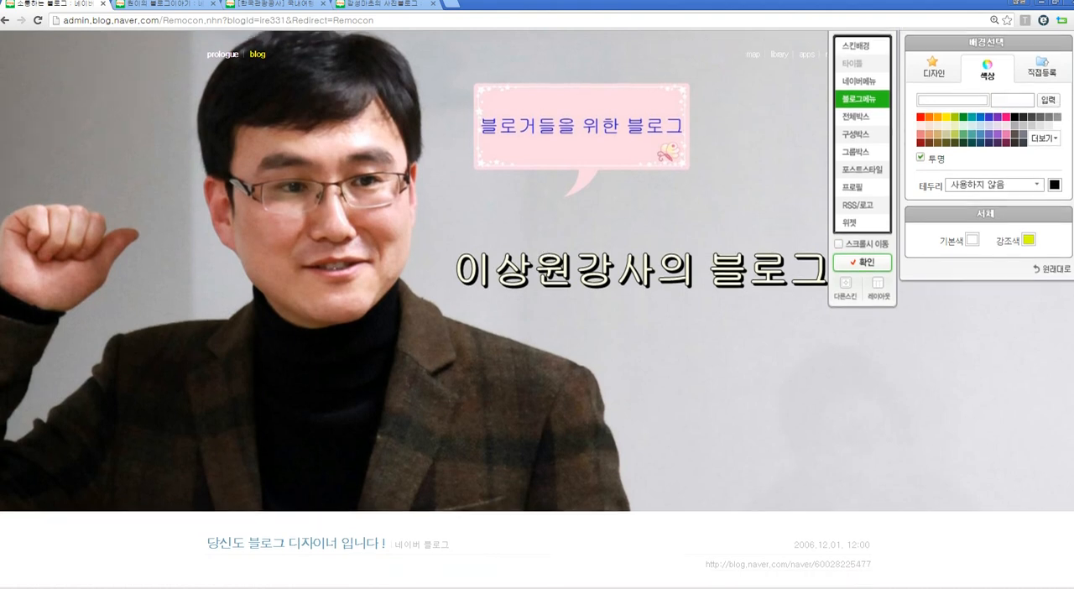
click(838, 182)
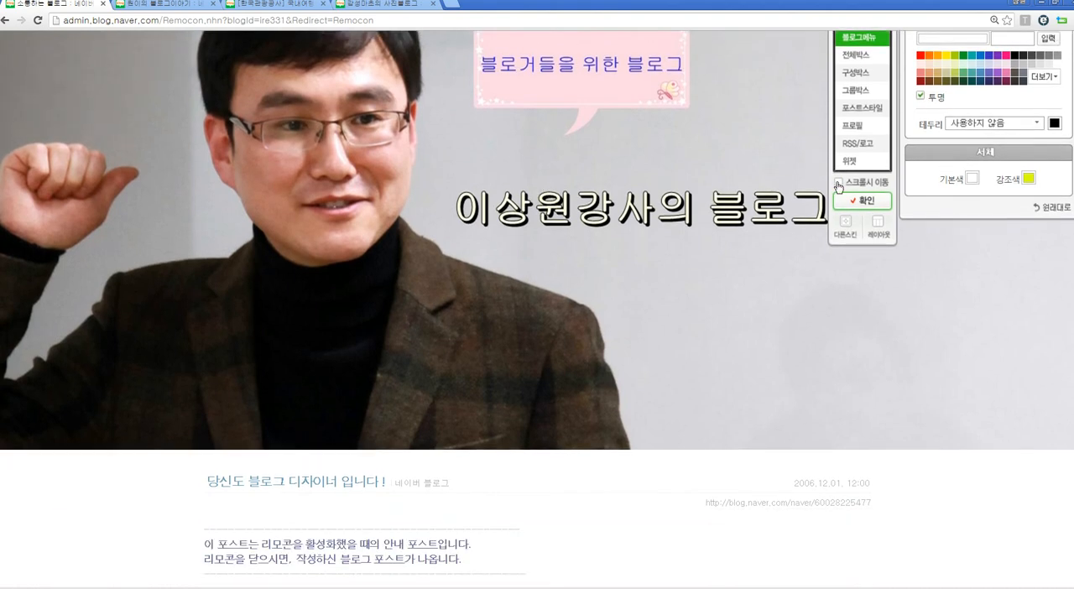
scroll(774, 74, up, 1)
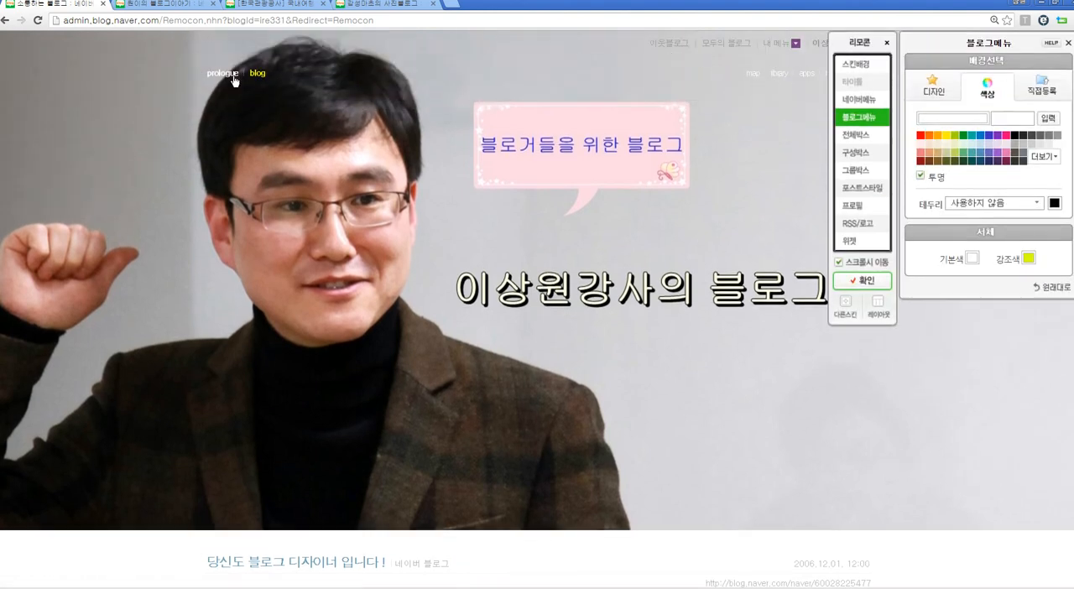
Step: Set the blog menu's base font colour (기본색) to pink #EF007C and its highlight colour (강조색) to white #FFFFFF, trying teal in between
mouse_move(285, 80)
click(973, 258)
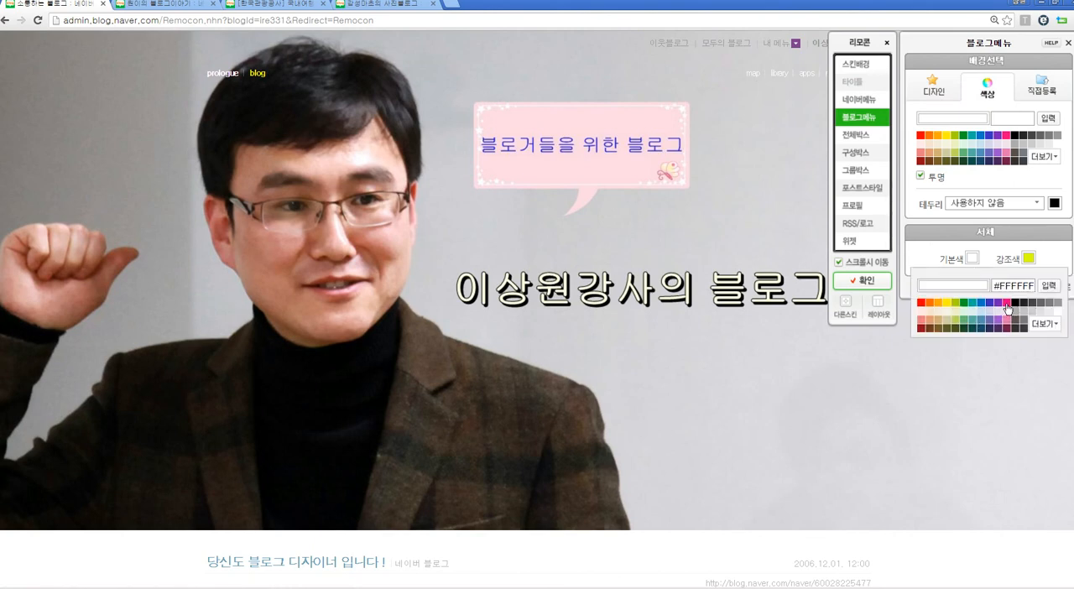
click(1006, 304)
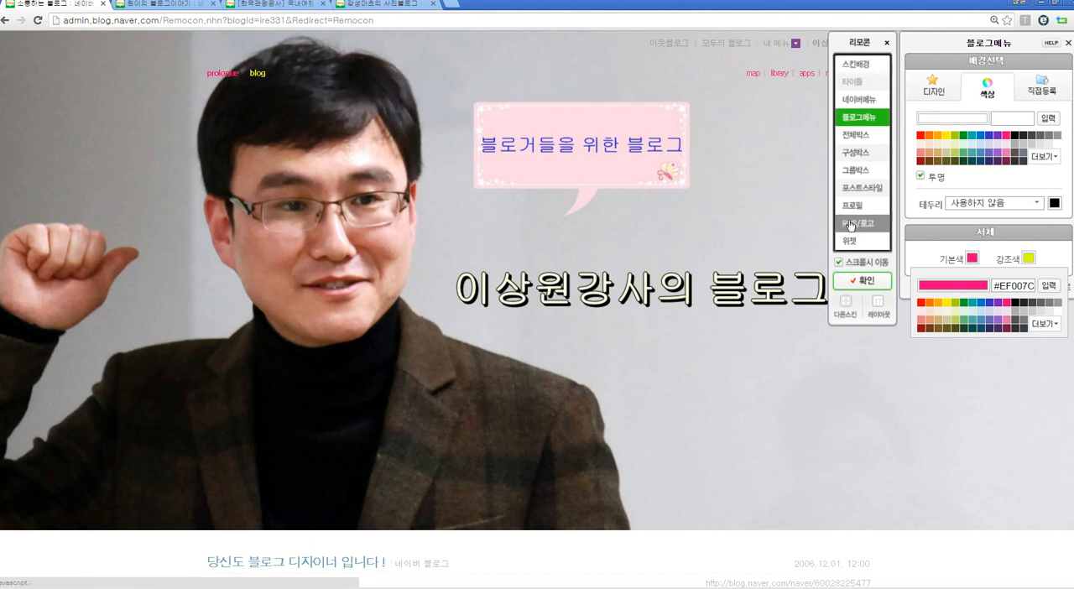
click(1029, 258)
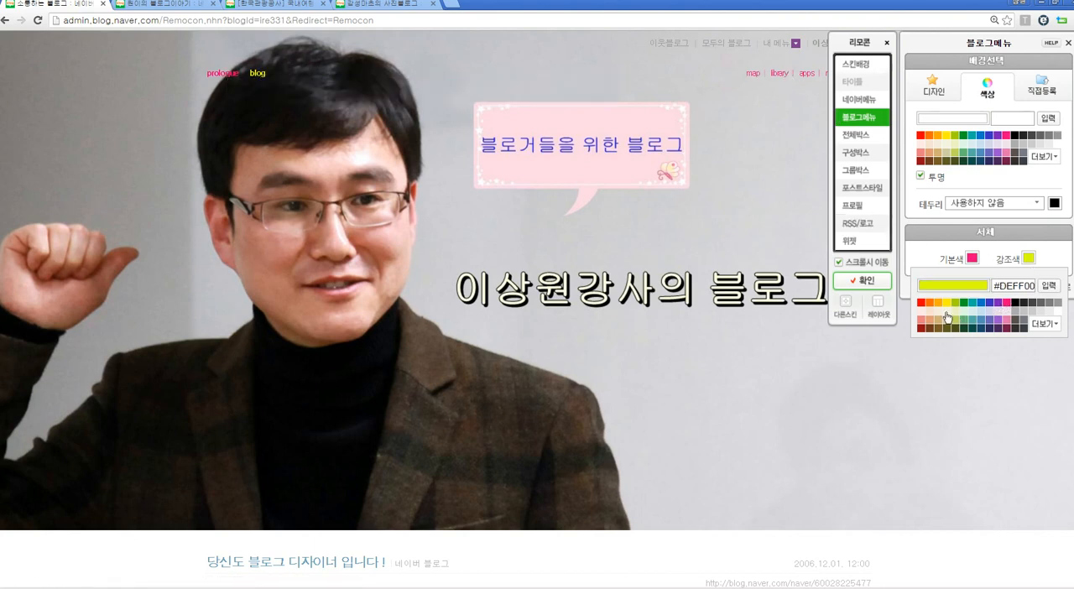
click(1058, 312)
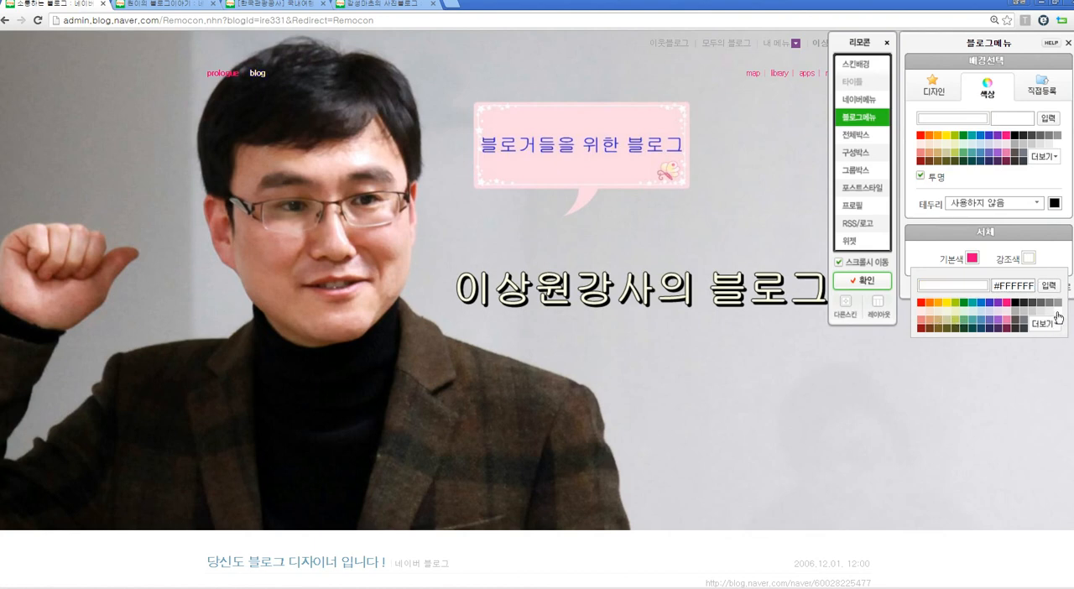
click(975, 304)
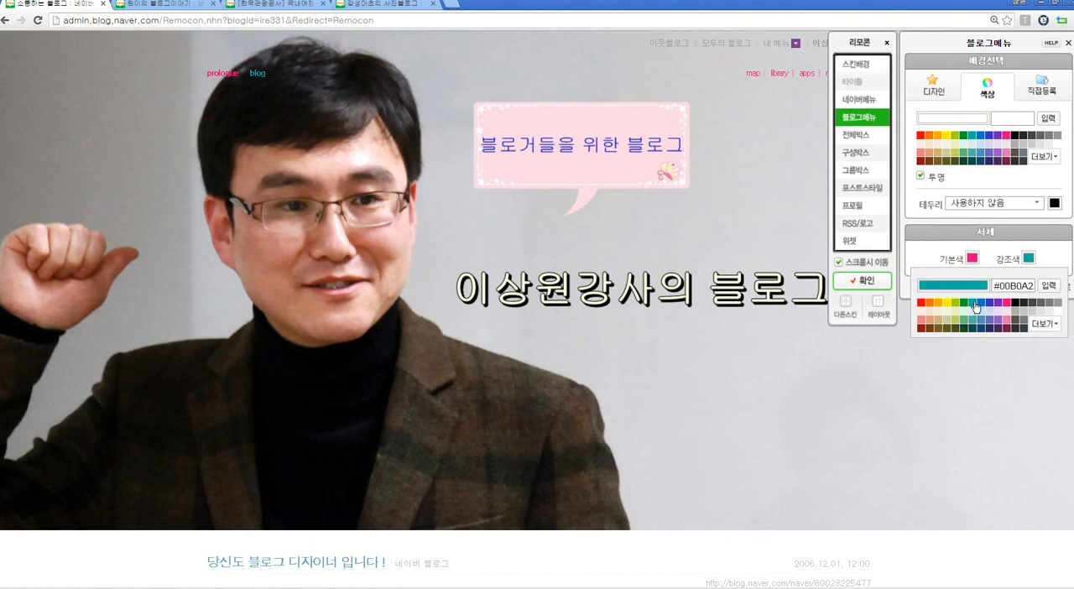
click(1059, 312)
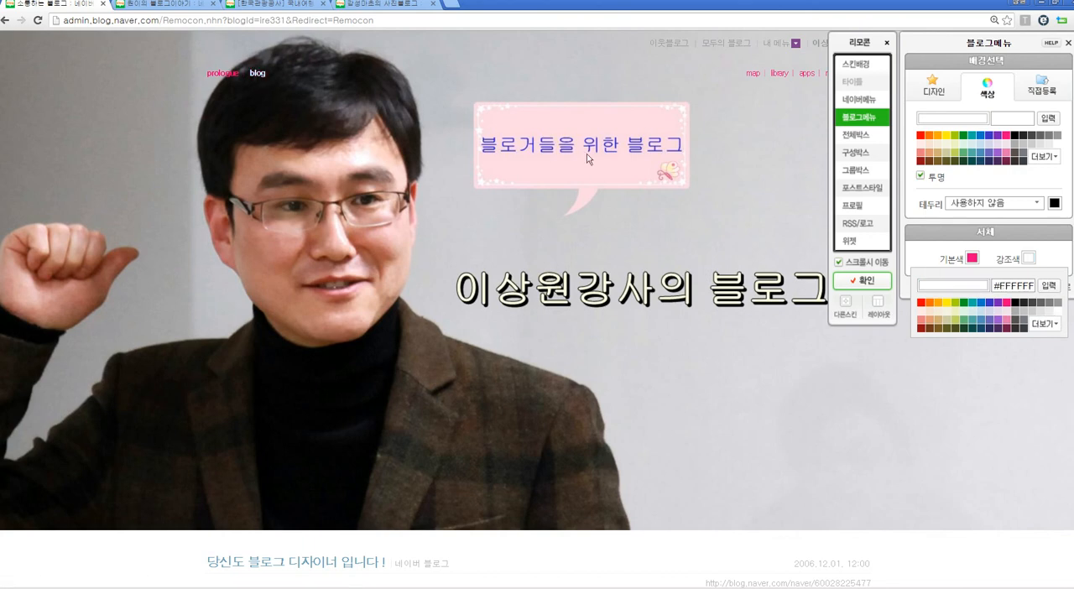
Step: Apply the current design to the blog without saving it as a custom skin, and look over the resulting page
click(863, 281)
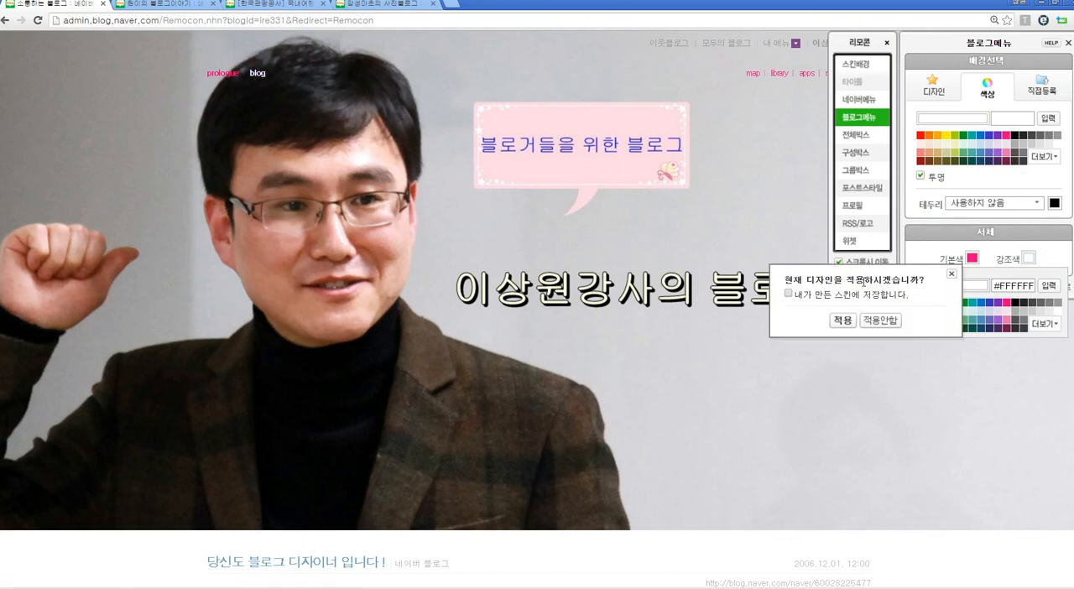
click(842, 321)
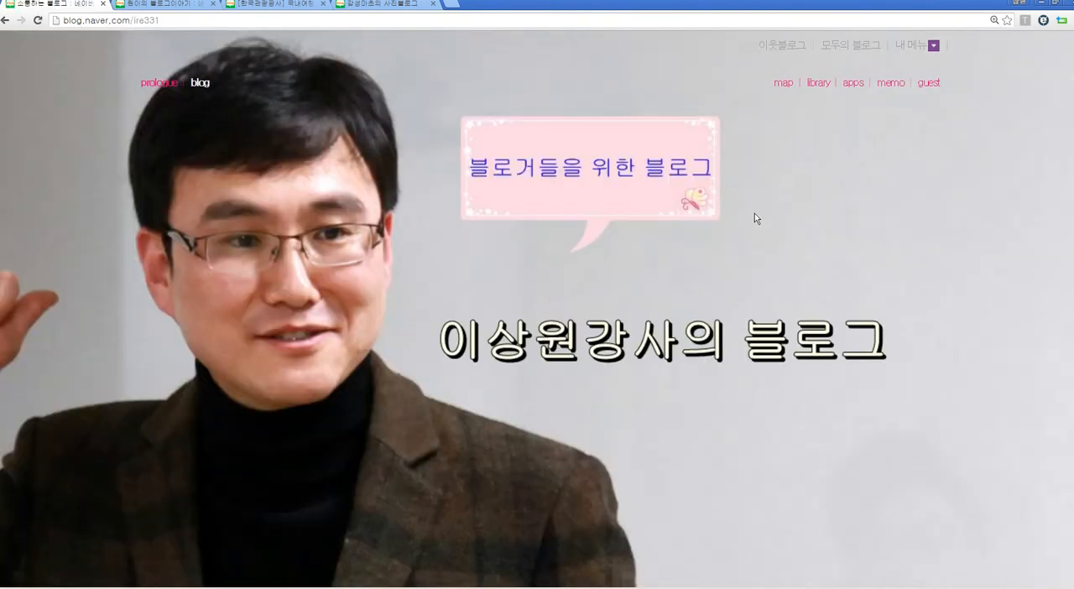
scroll(760, 210, down, 3)
scroll(761, 212, up, 4)
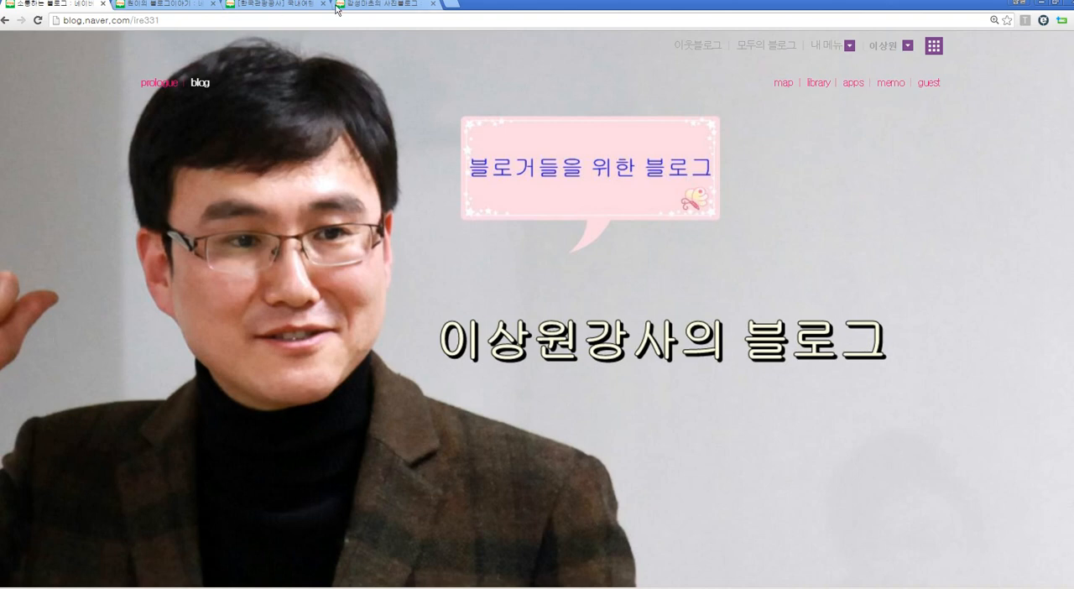
Step: Switch to the other open Naver blog with the BLOG & BLOG header to view it as an example
click(164, 5)
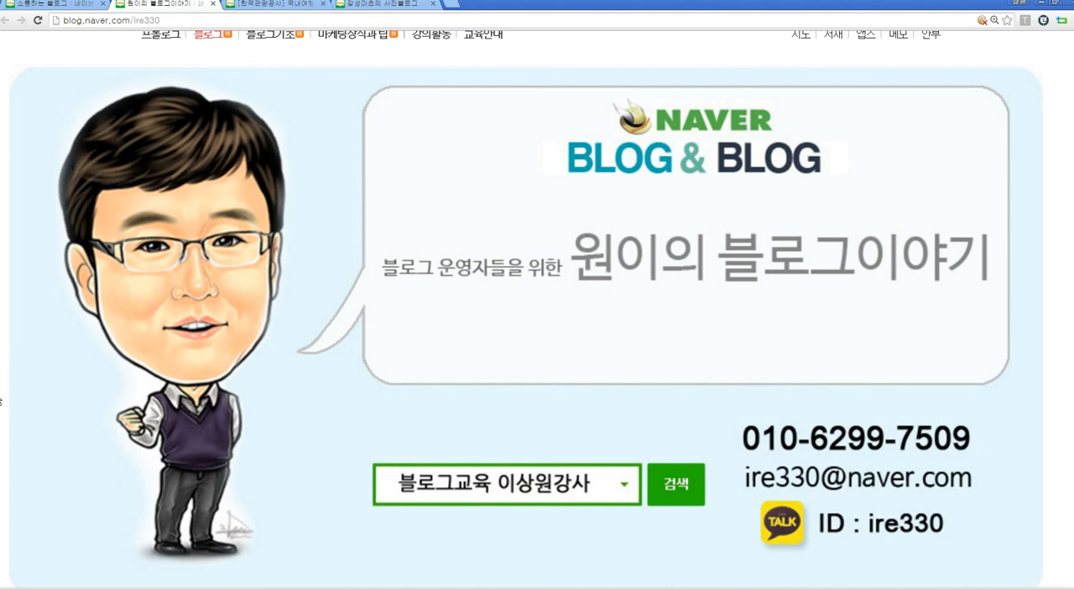